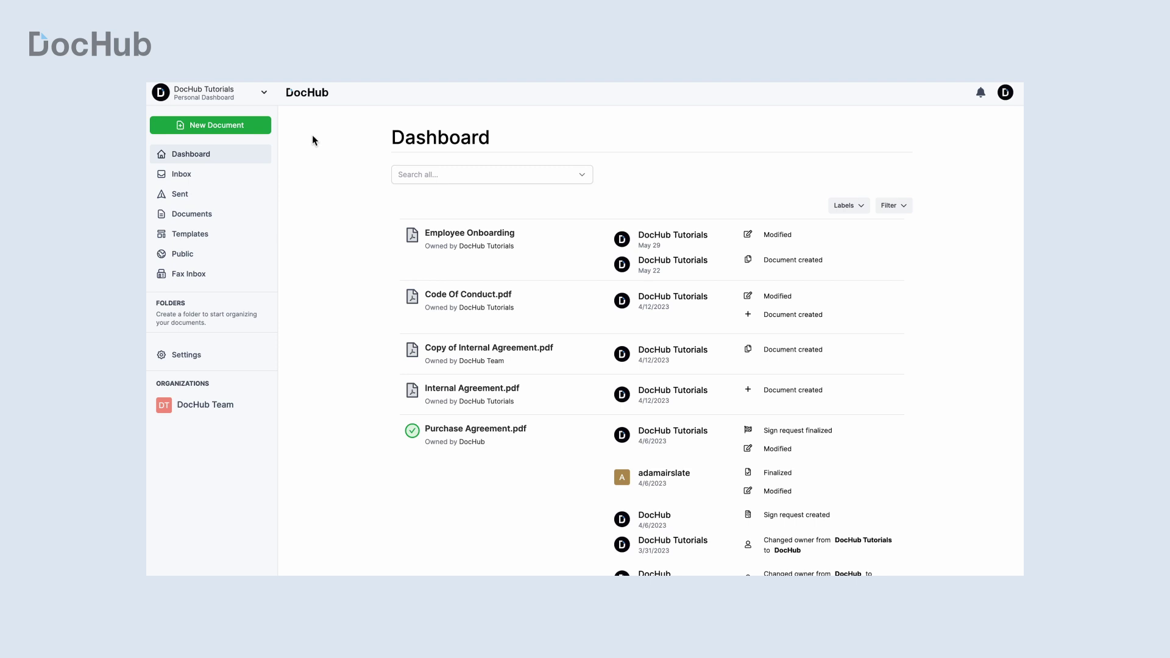
Step: Start a new document upload and expand its import options
{"action": "left_click", "coordinate": [259, 129]}
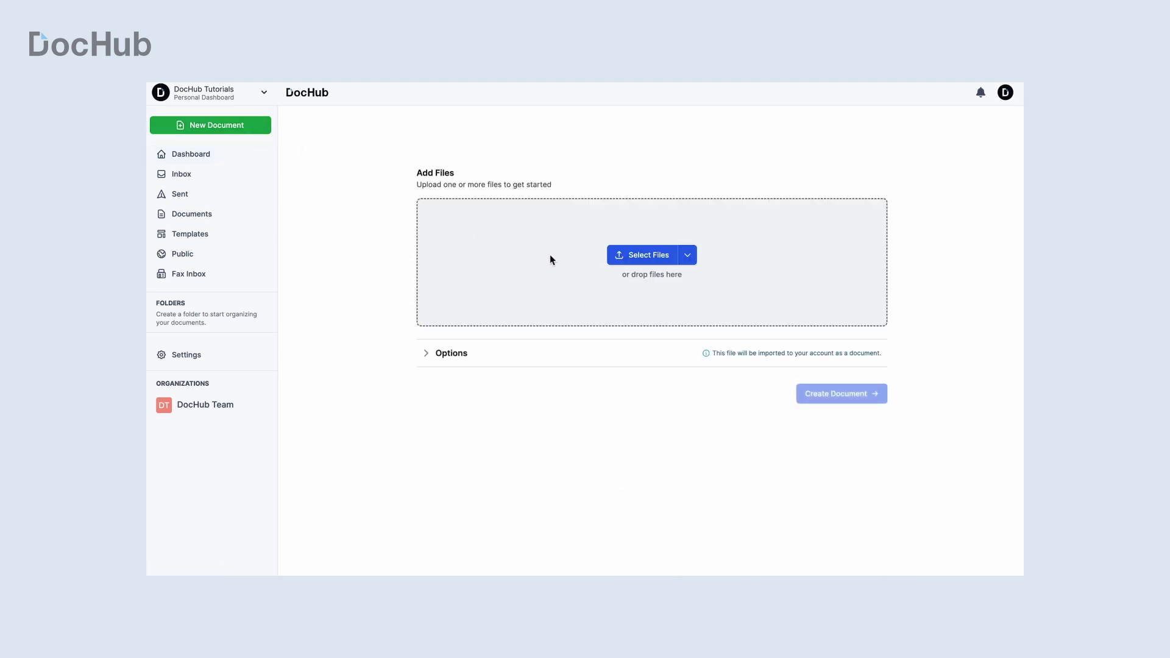
{"action": "left_click", "coordinate": [687, 258]}
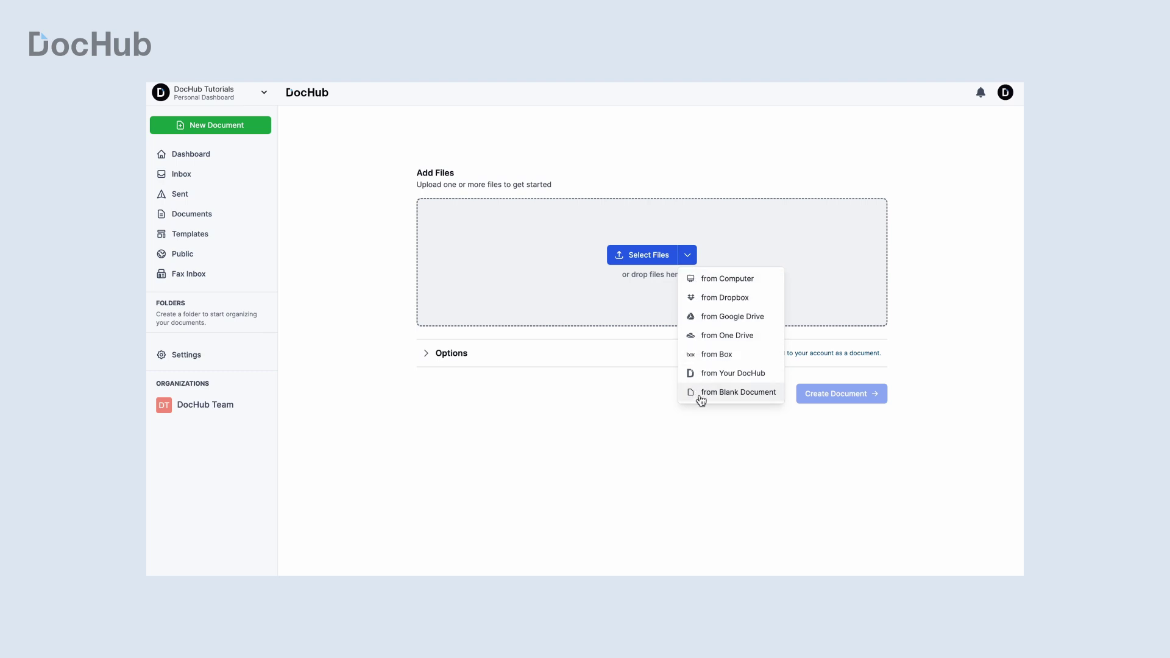
{"action": "left_click", "coordinate": [707, 259]}
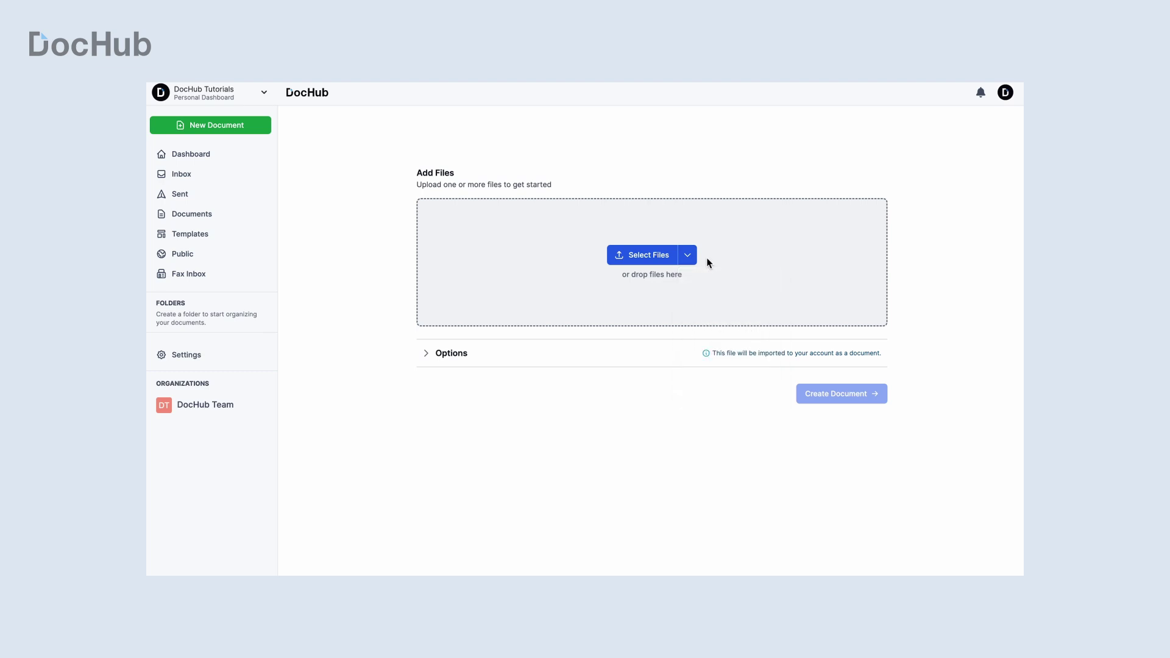
{"action": "left_click", "coordinate": [437, 355]}
Step: Review owner, folder, type and privacy, keeping DocHub Tutorials, Document and Private
{"action": "left_click", "coordinate": [483, 403]}
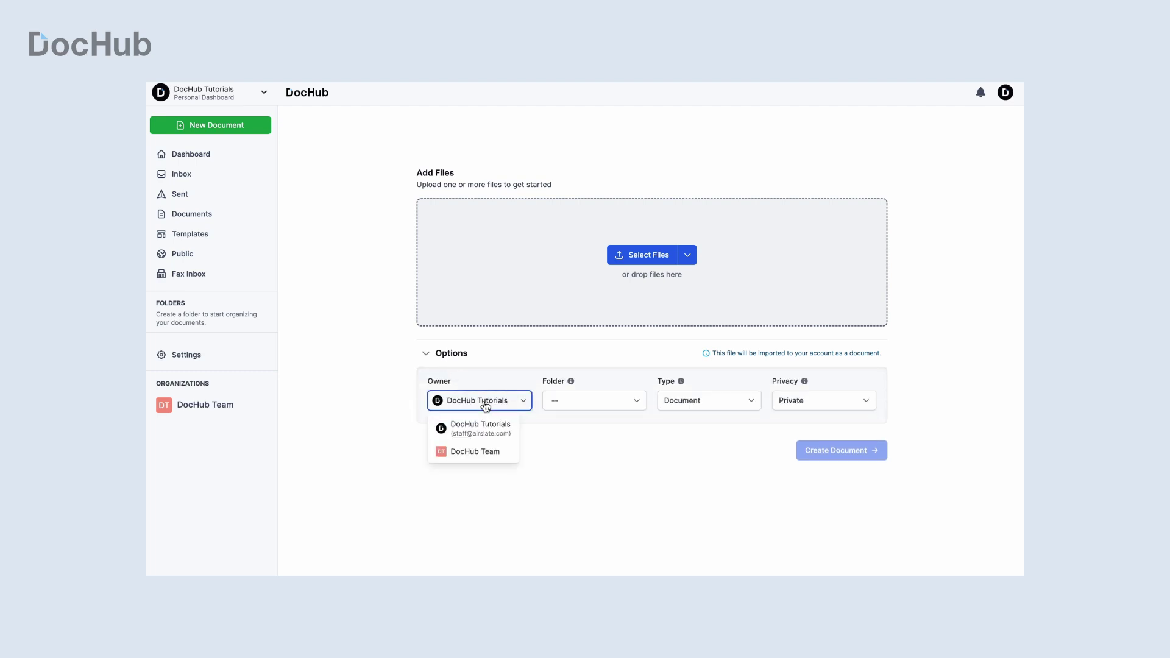
{"action": "left_click", "coordinate": [584, 403]}
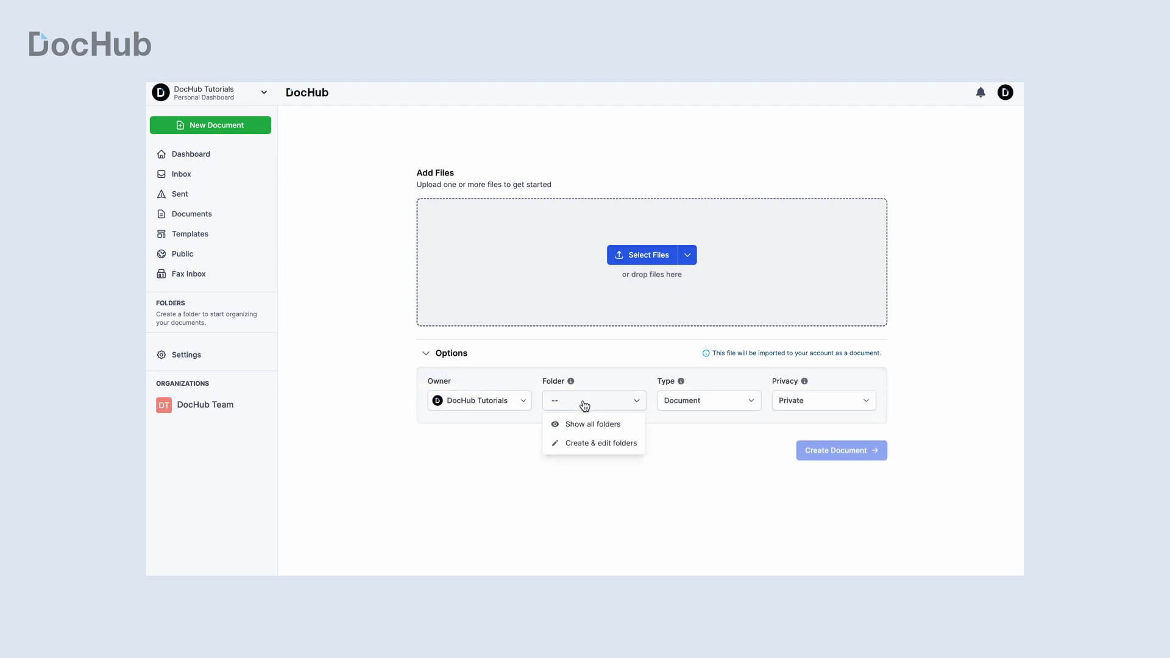
{"action": "left_click", "coordinate": [686, 401]}
{"action": "key", "text": "Escape"}
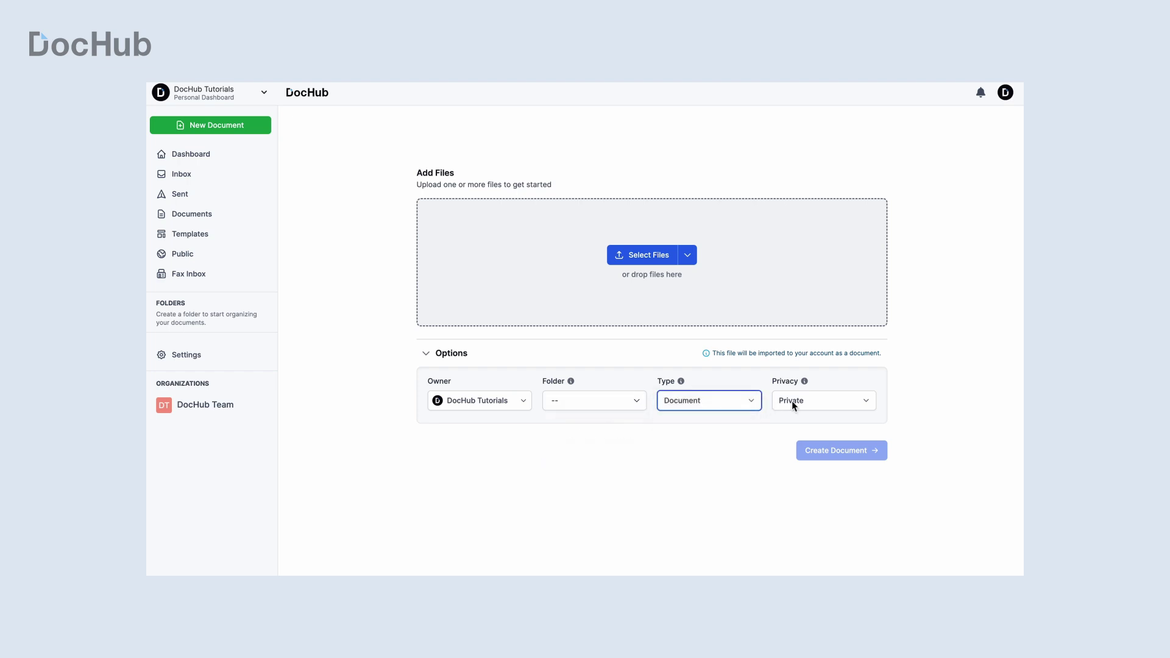
{"action": "left_click", "coordinate": [791, 404]}
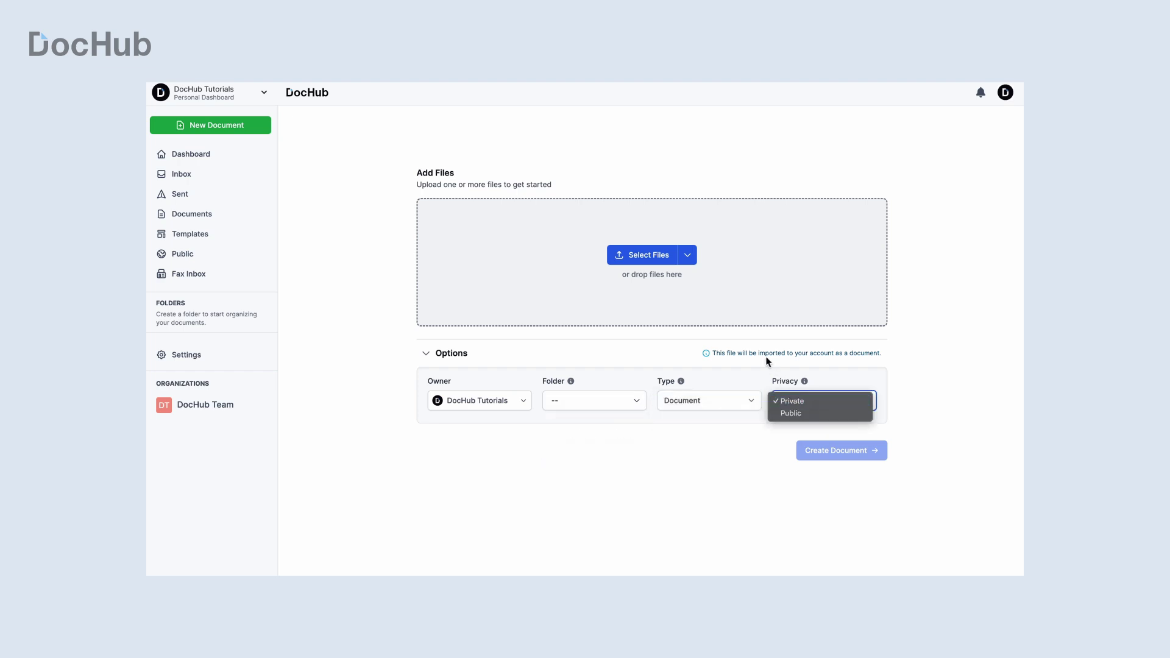
{"action": "key", "text": "Escape"}
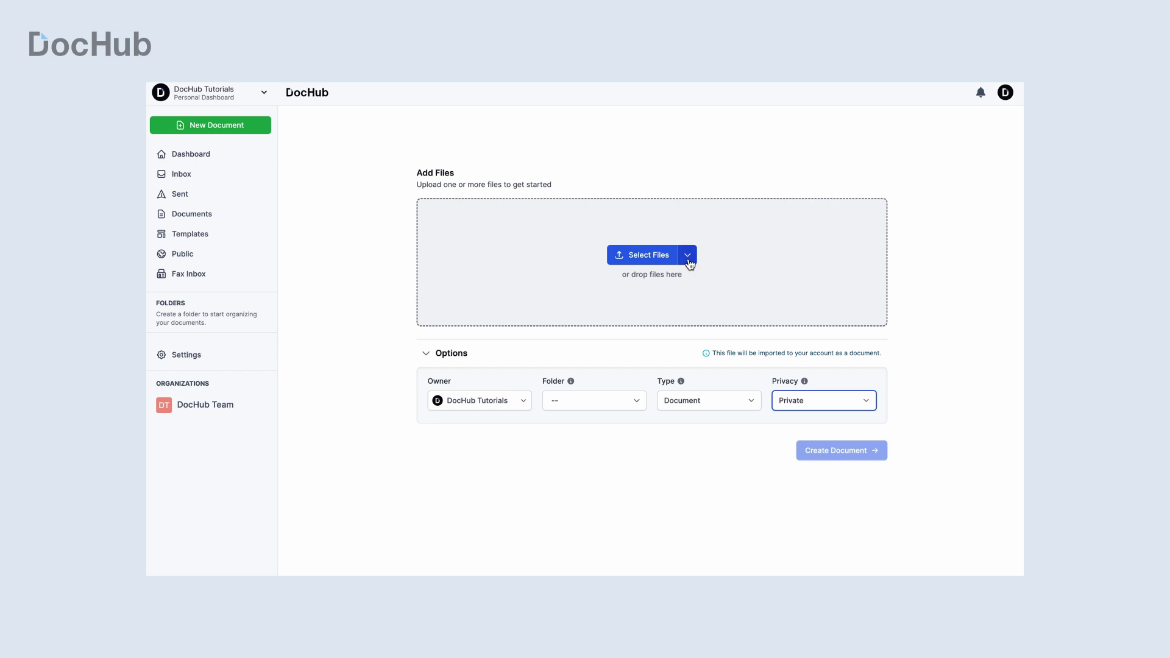
{"action": "left_click", "coordinate": [688, 259]}
Step: Upload Code Of Conduct.pdf and Freelance contract.pdf from the computer
{"action": "left_click", "coordinate": [700, 279]}
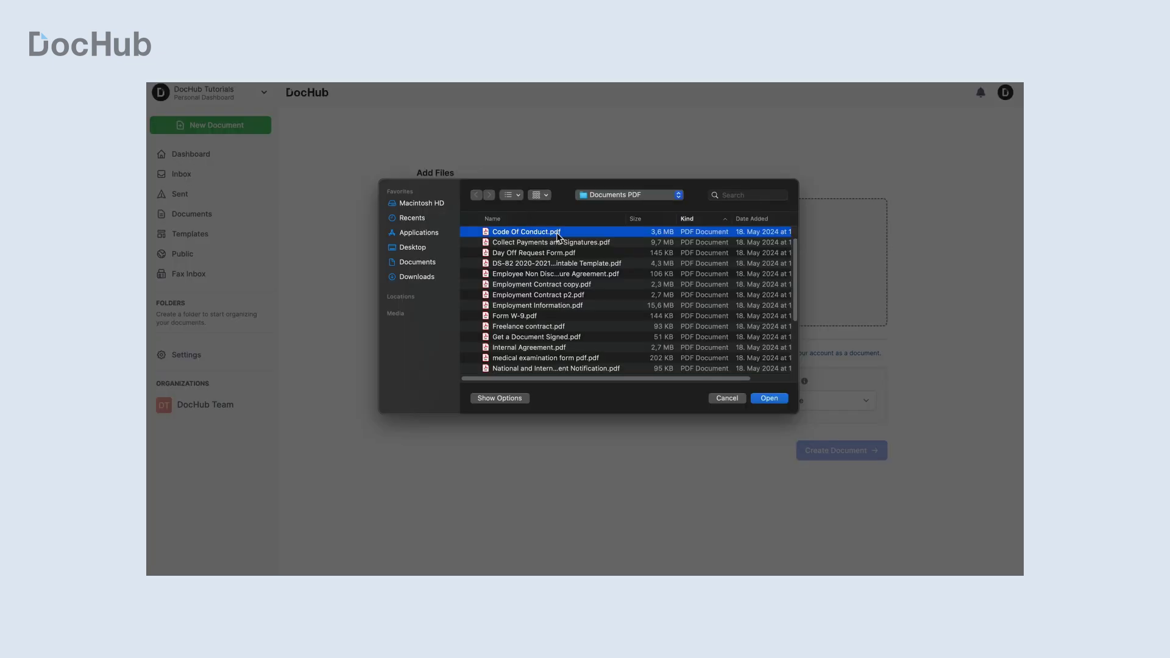
{"action": "left_click", "coordinate": [555, 326], "text": "super"}
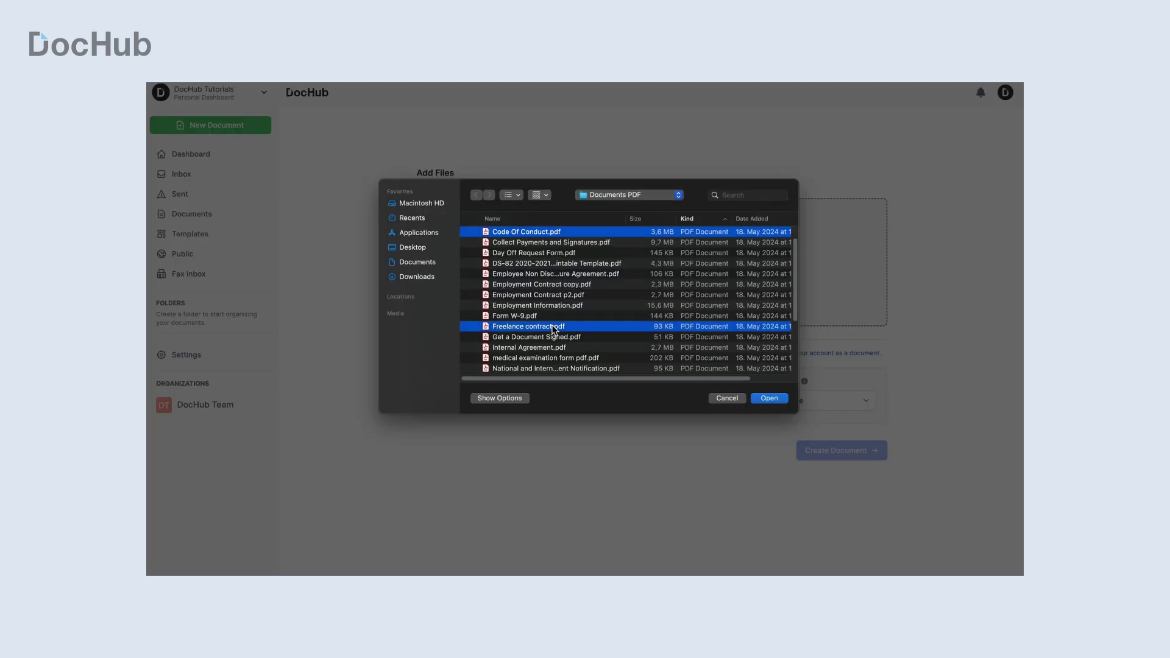
{"action": "left_click", "coordinate": [758, 399]}
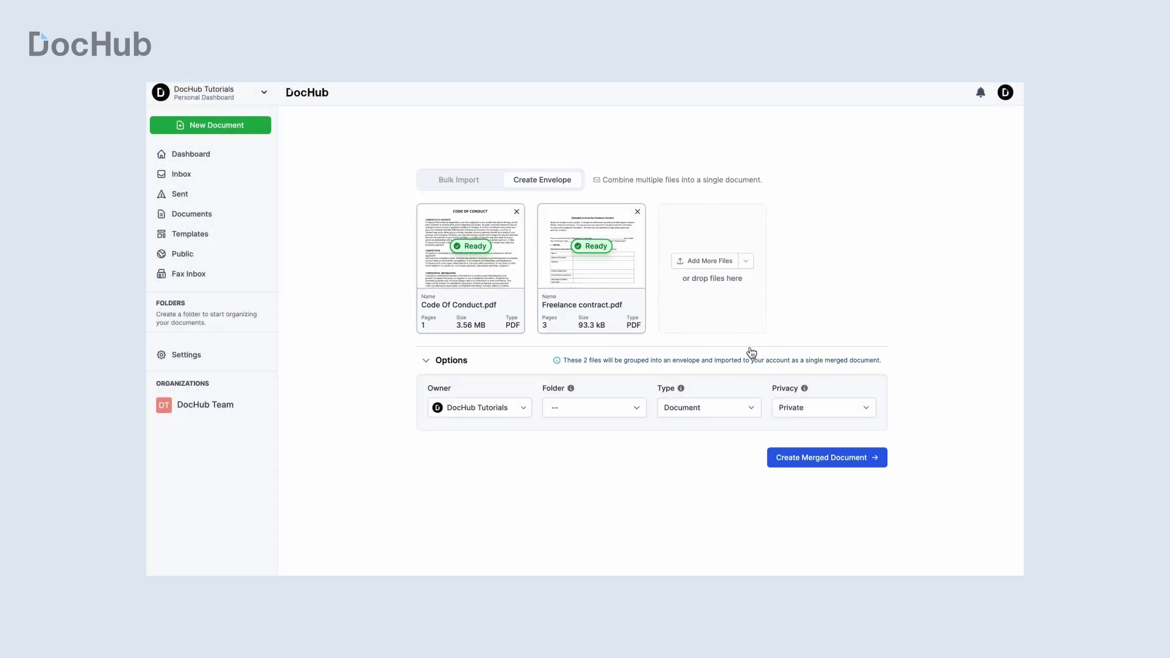
Step: Add Internal Agreement.pdf as a third file and keep the files merging into one envelope
{"action": "left_click", "coordinate": [708, 261]}
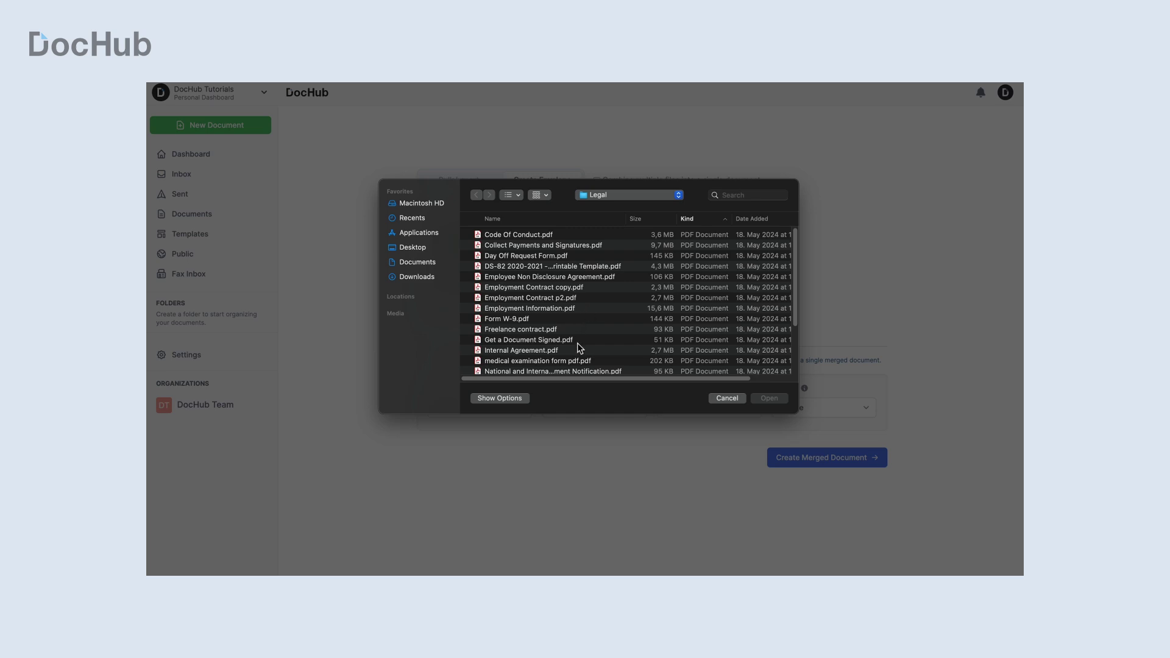
{"action": "double_click", "coordinate": [579, 350]}
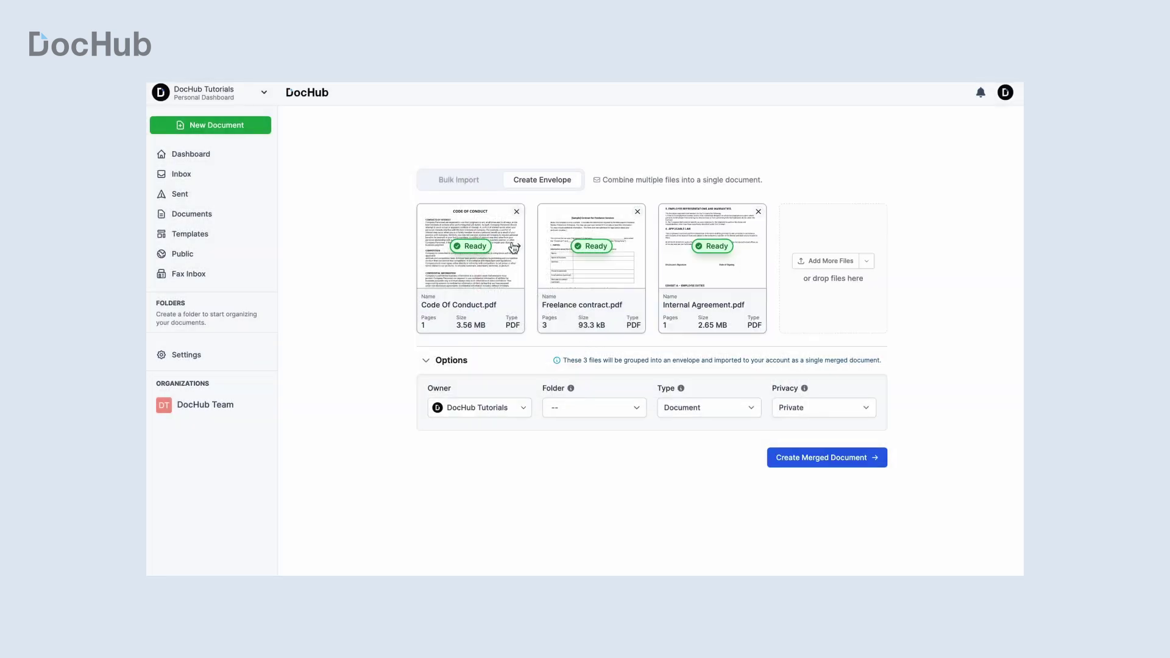
{"action": "left_click", "coordinate": [472, 190]}
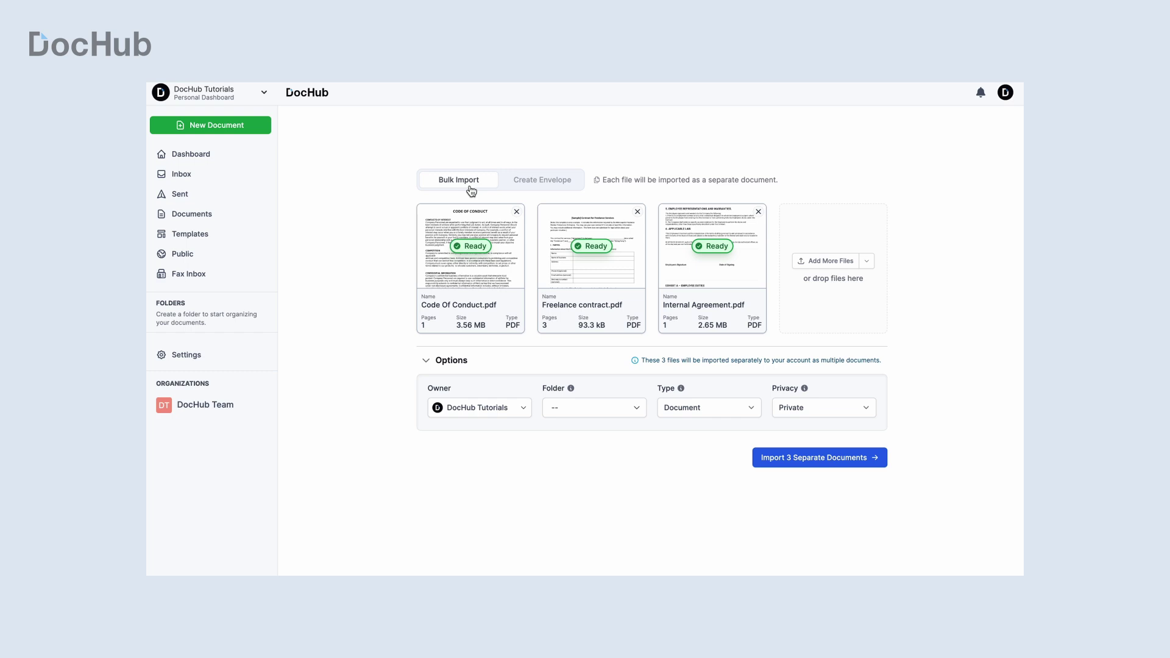
{"action": "left_click", "coordinate": [538, 189]}
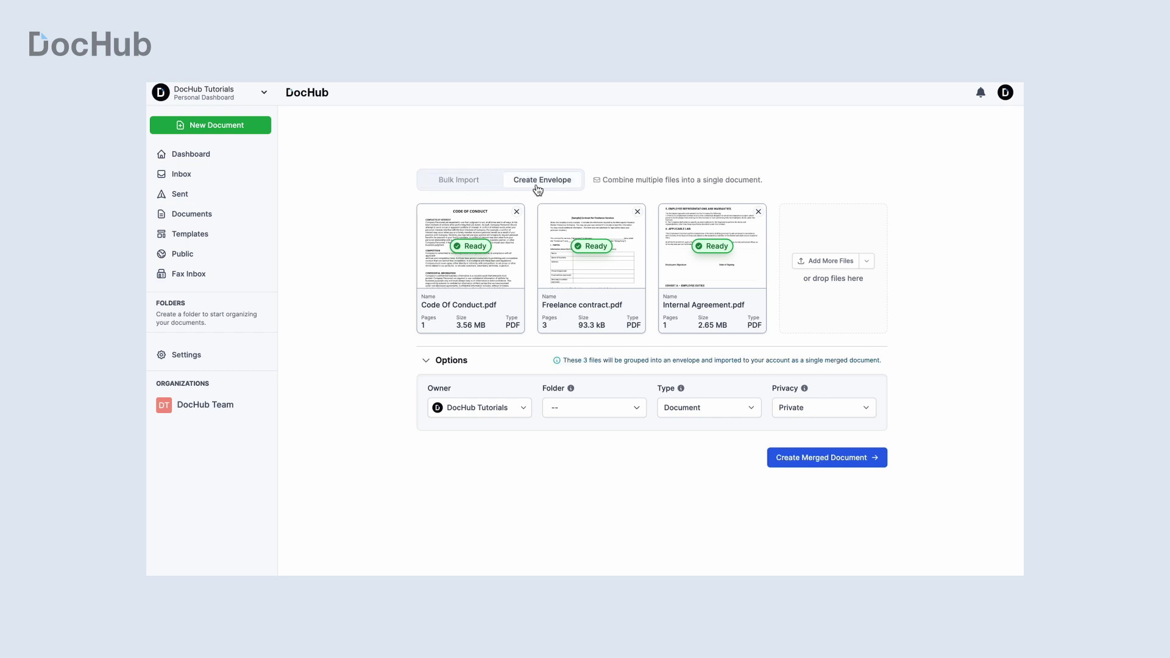
Step: Create the merged document and add print-name text, signature and date fields on the form lines
{"action": "left_click", "coordinate": [829, 457]}
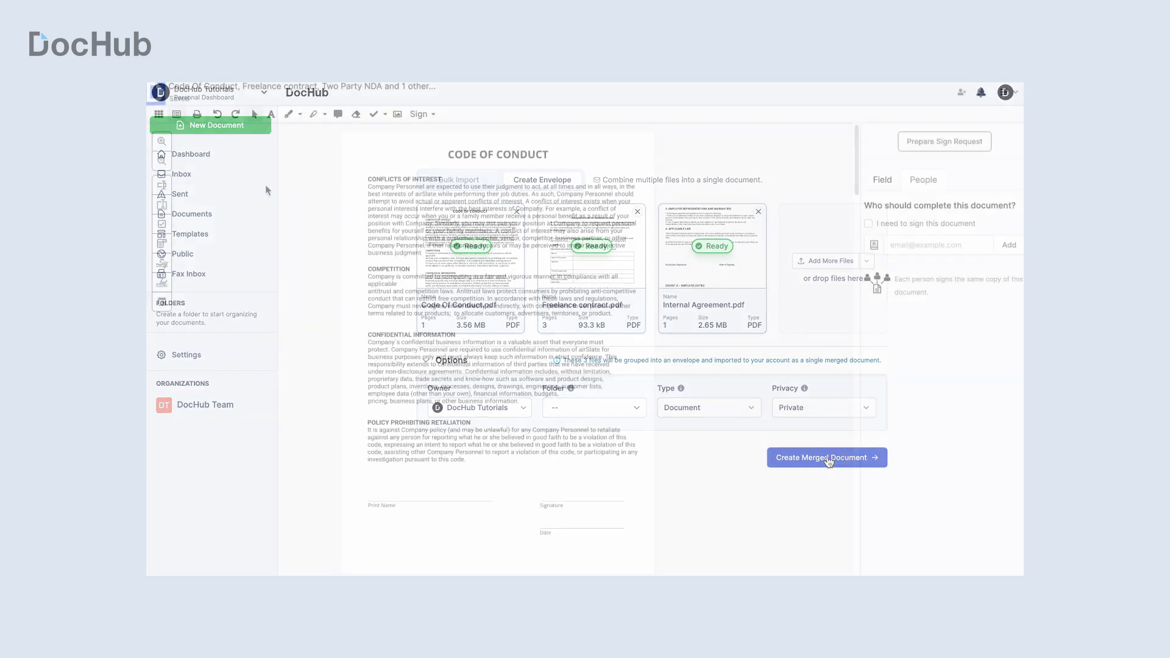
{"action": "left_click", "coordinate": [371, 499]}
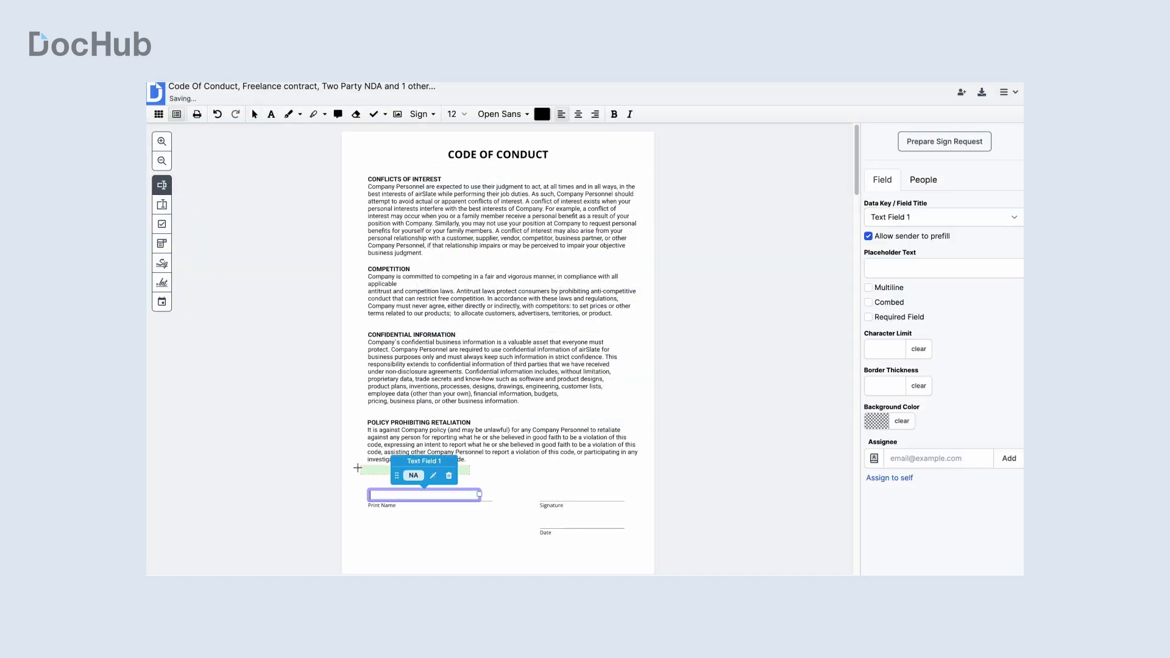
{"action": "left_click", "coordinate": [161, 262]}
{"action": "left_click", "coordinate": [543, 499]}
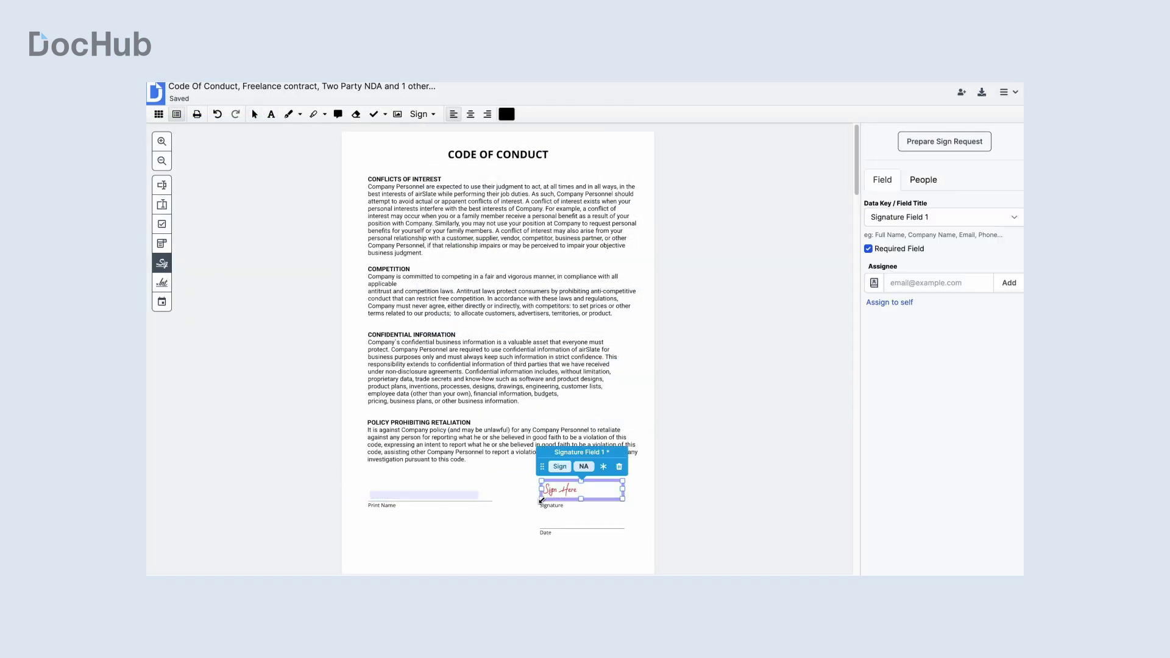
{"action": "left_click", "coordinate": [162, 301]}
{"action": "left_click", "coordinate": [544, 526]}
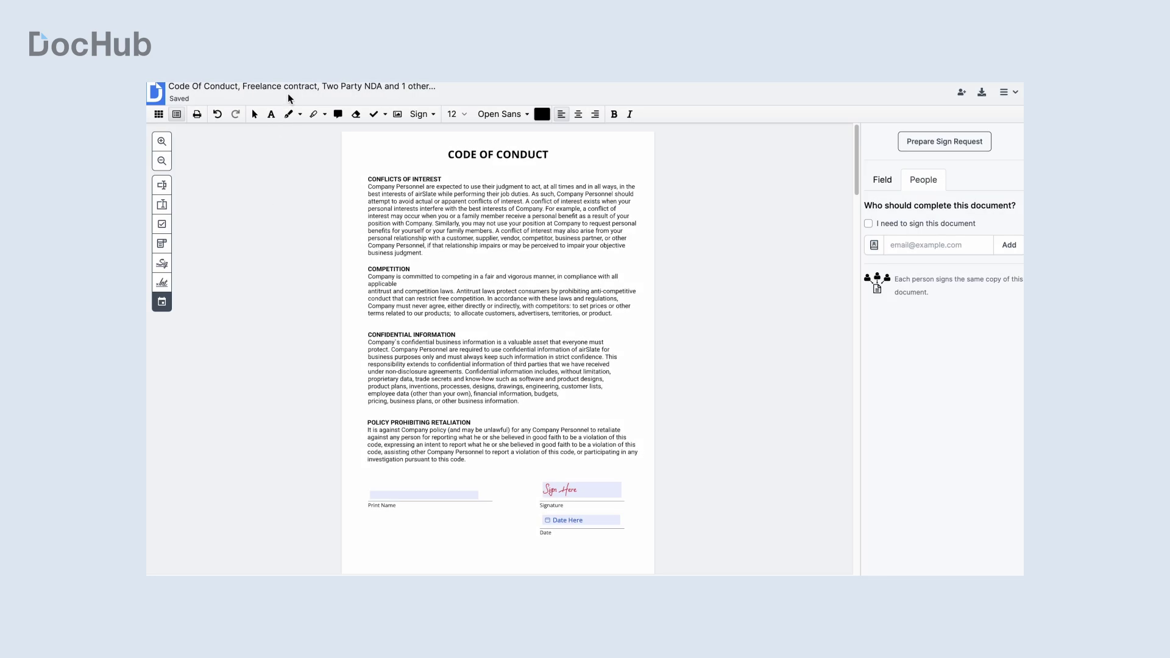
Step: Rename the document to 'Employee Onboarding'
{"action": "left_click", "coordinate": [290, 88]}
{"action": "key", "text": "ctrl+a"}
{"action": "type", "text": "Employee Onboardi"}
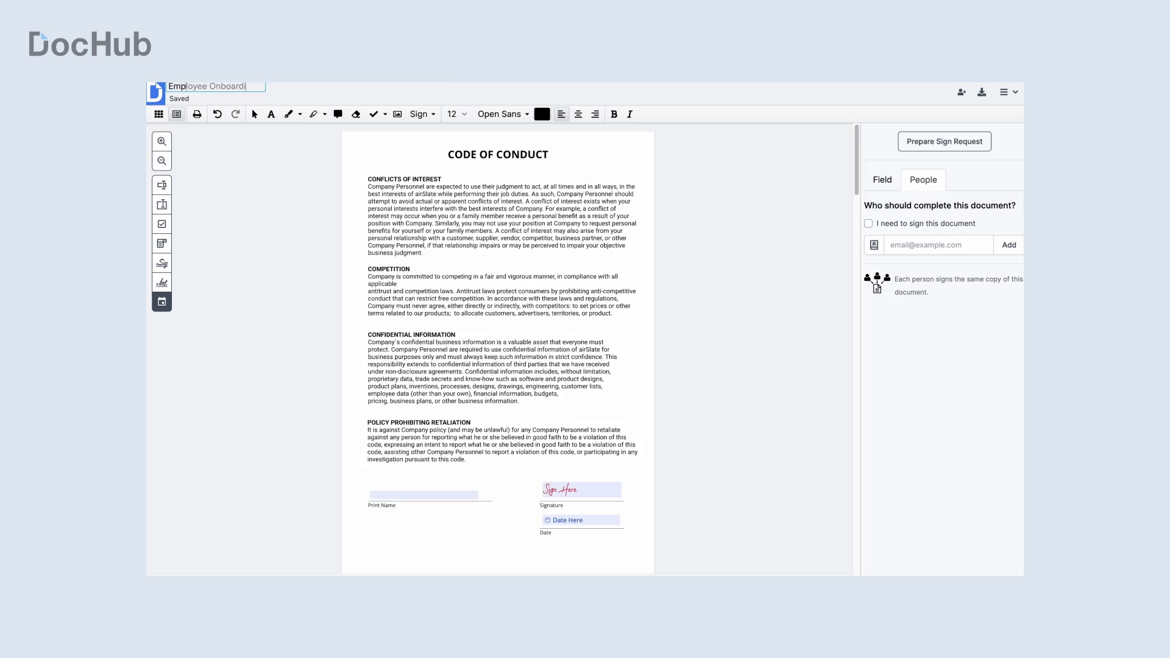
{"action": "type", "text": "ng"}
{"action": "key", "text": "Return"}
Step: Show zoomed-out page thumbnails and move page 6 into page 5's position
{"action": "left_click", "coordinate": [159, 115]}
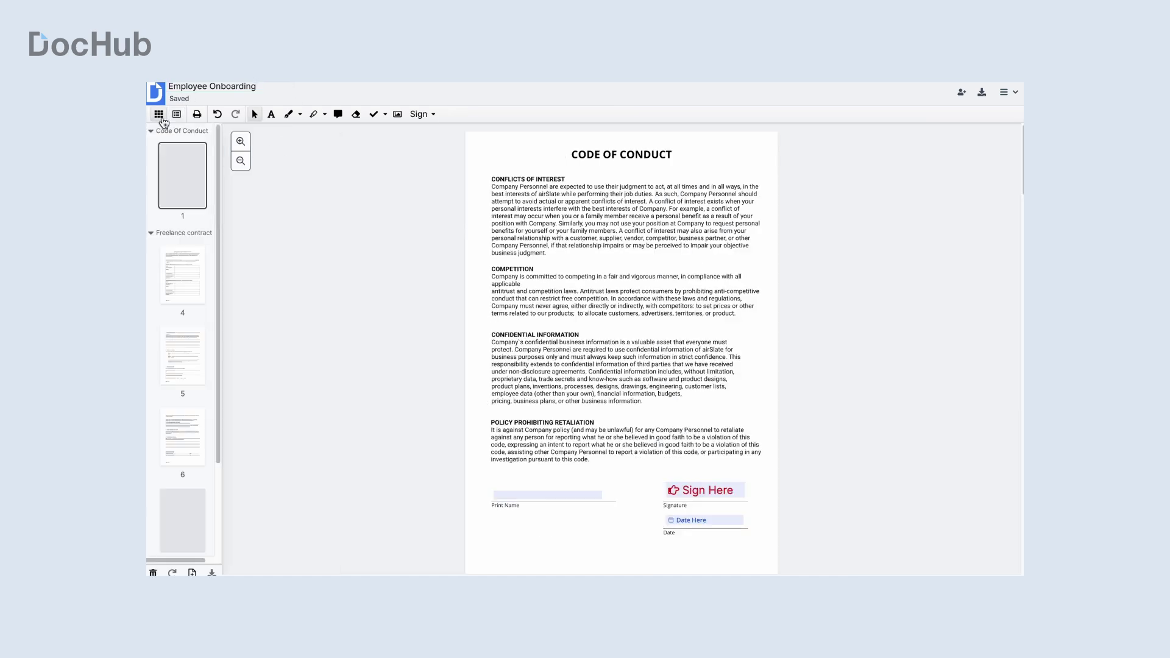
{"action": "left_click", "coordinate": [242, 162]}
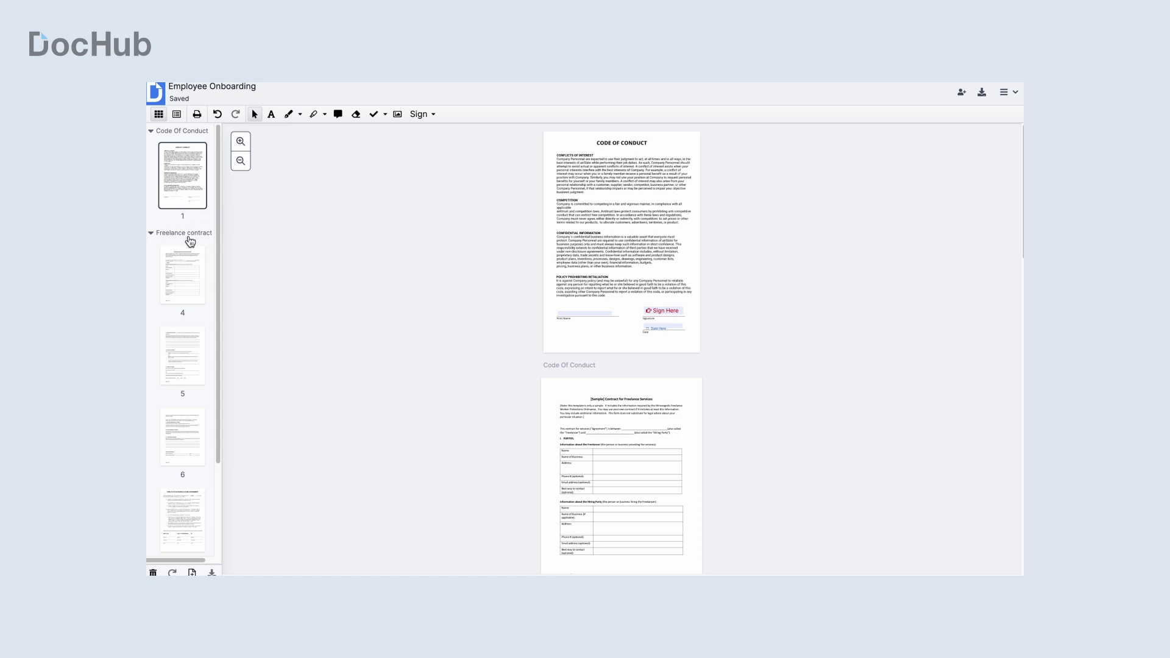
{"action": "left_click", "coordinate": [182, 444]}
{"action": "left_click_drag", "start_coordinate": [181, 444], "coordinate": [183, 351]}
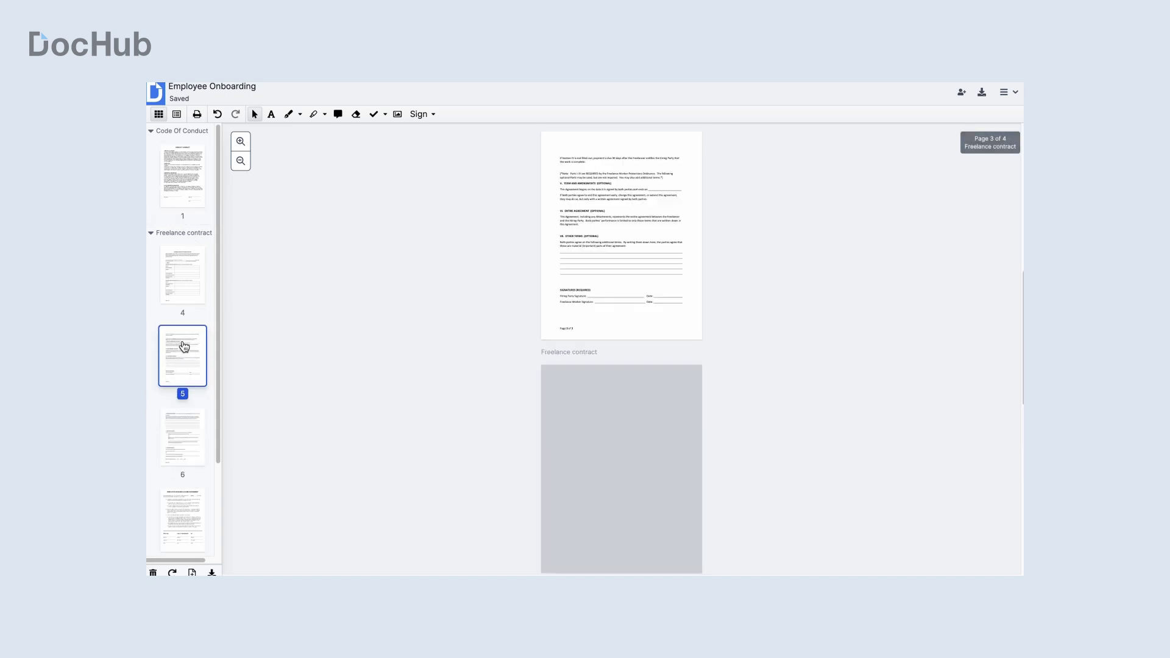
Step: Rotate the contract page back upright and remove all custom page numberings
{"action": "right_click", "coordinate": [187, 336]}
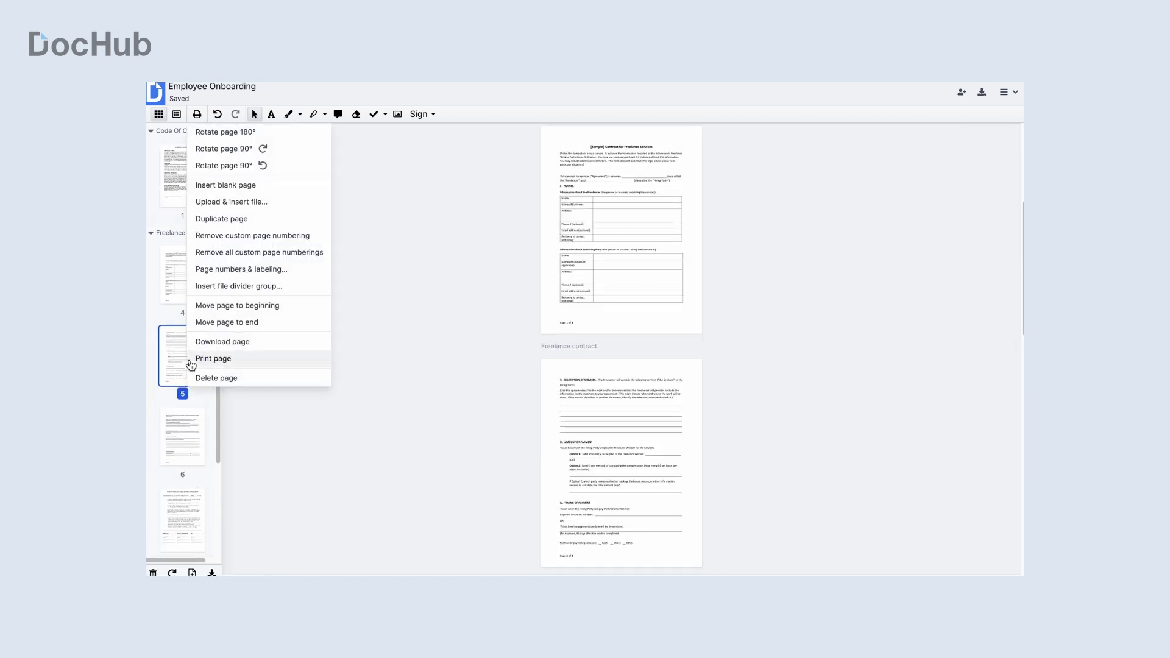
{"action": "left_click", "coordinate": [242, 156]}
{"action": "right_click", "coordinate": [174, 353]}
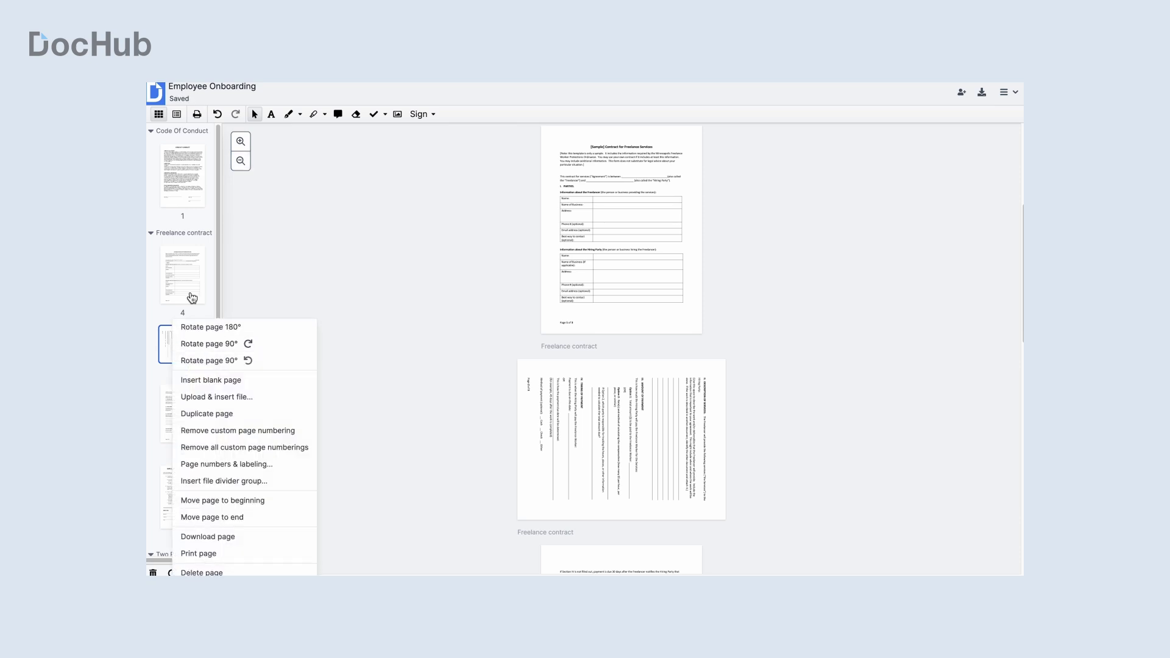
{"action": "left_click", "coordinate": [211, 345]}
{"action": "right_click", "coordinate": [187, 341]}
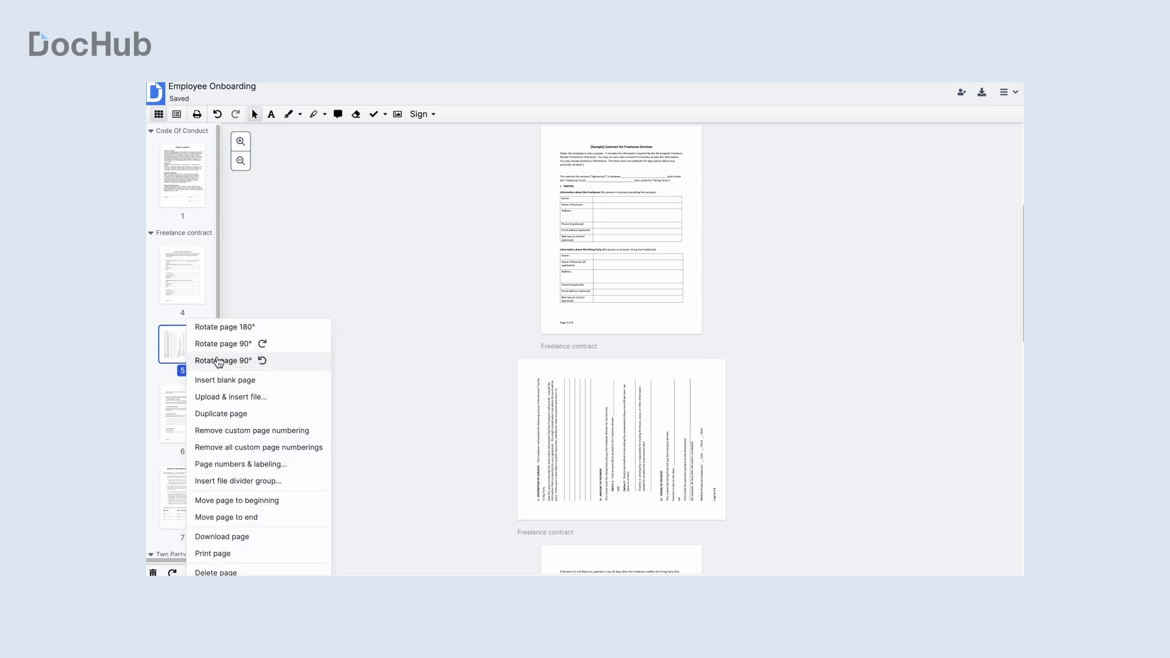
{"action": "left_click", "coordinate": [213, 360]}
{"action": "right_click", "coordinate": [180, 341]}
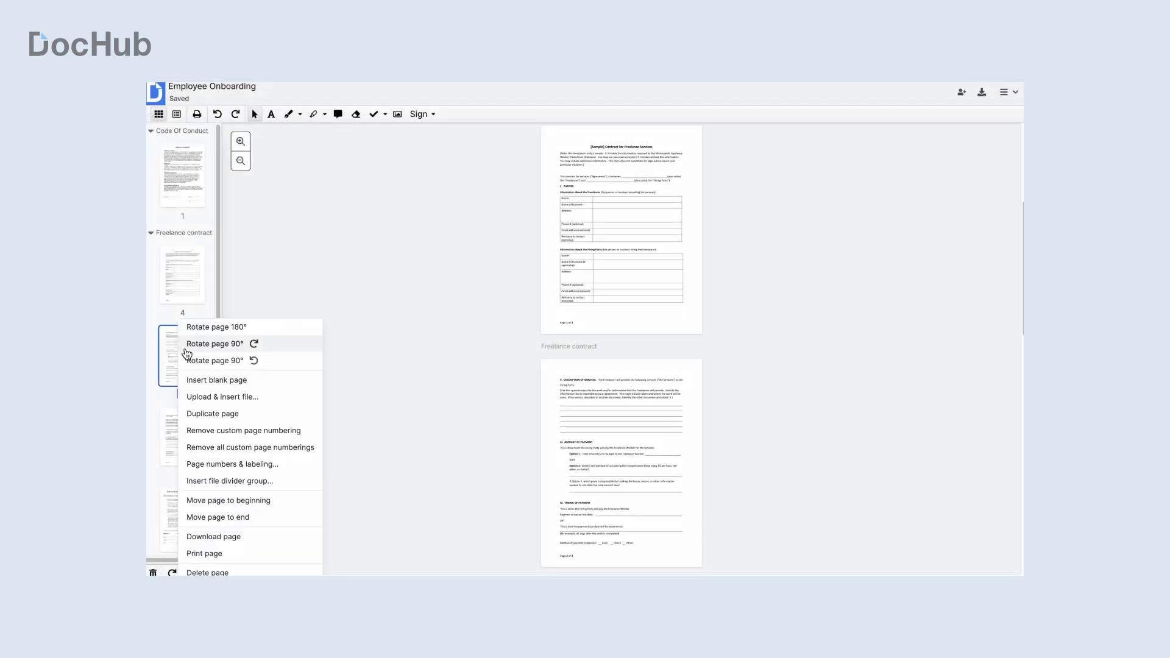
{"action": "left_click", "coordinate": [249, 451]}
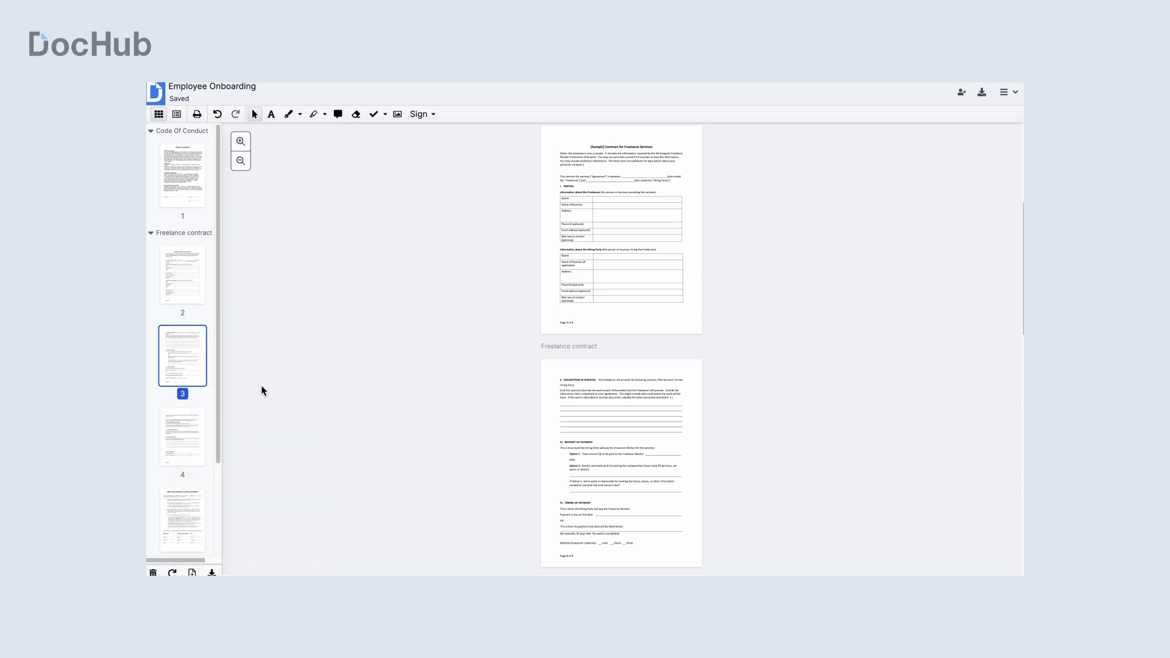
Step: Insert a file divider group named 'New Divider' starting at page 3
{"action": "right_click", "coordinate": [194, 369]}
{"action": "left_click", "coordinate": [228, 287]}
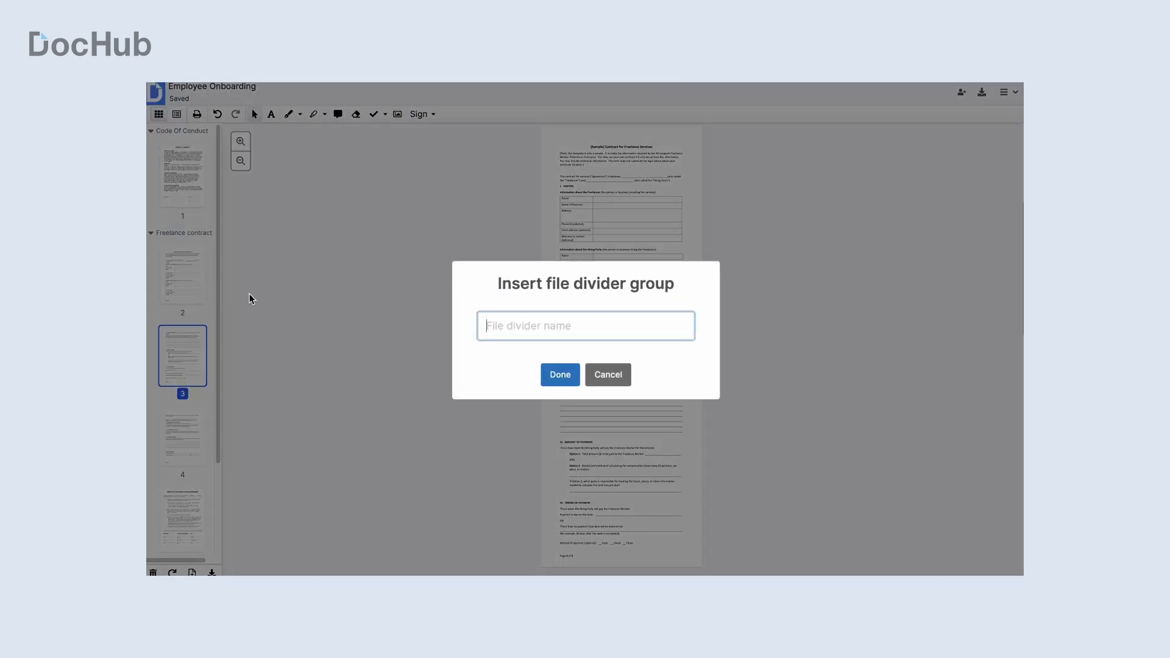
{"action": "type", "text": "New Divi"}
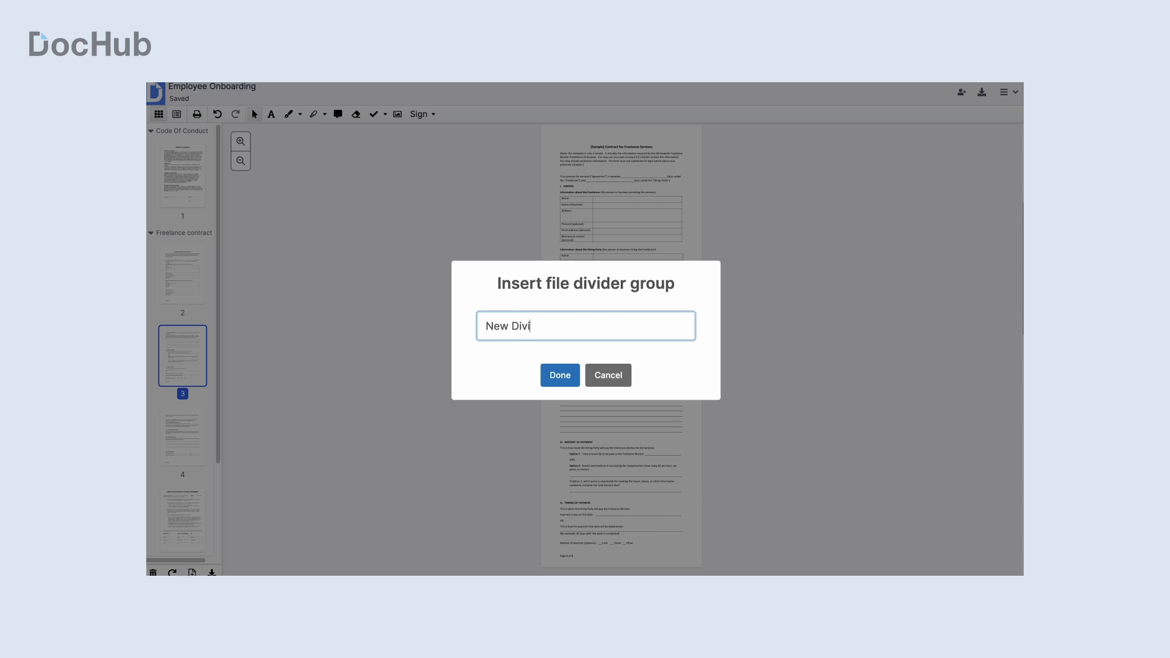
{"action": "type", "text": "der"}
{"action": "key", "text": "Return"}
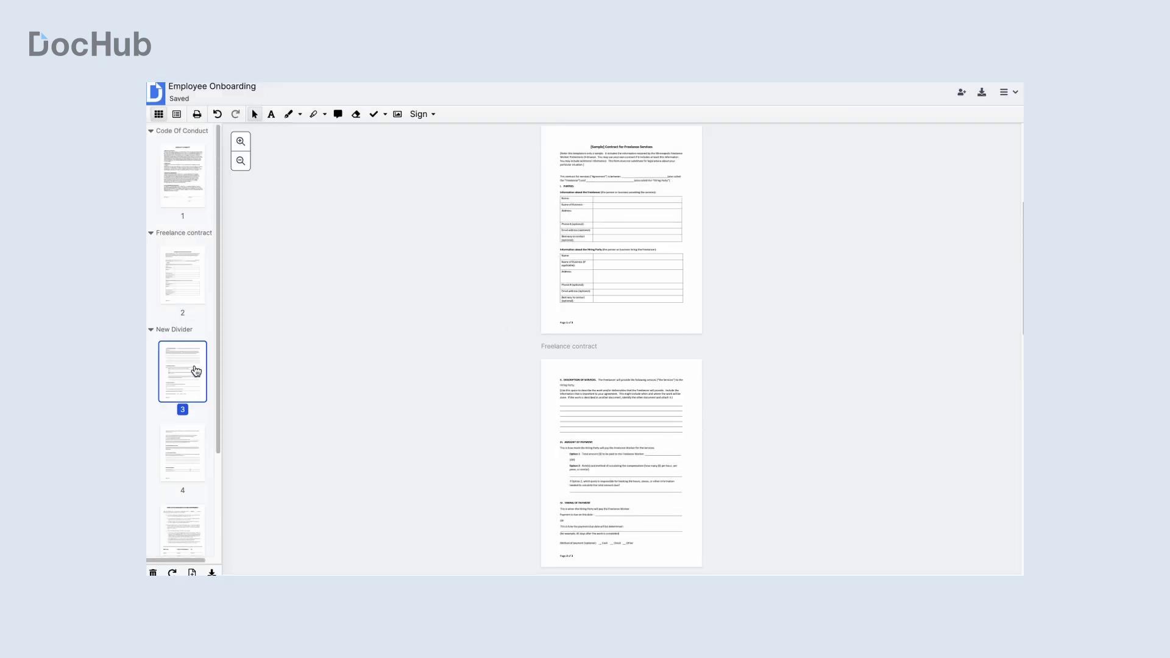
Step: Move the New Divider group up one place, directly after Code Of Conduct
{"action": "right_click", "coordinate": [192, 335]}
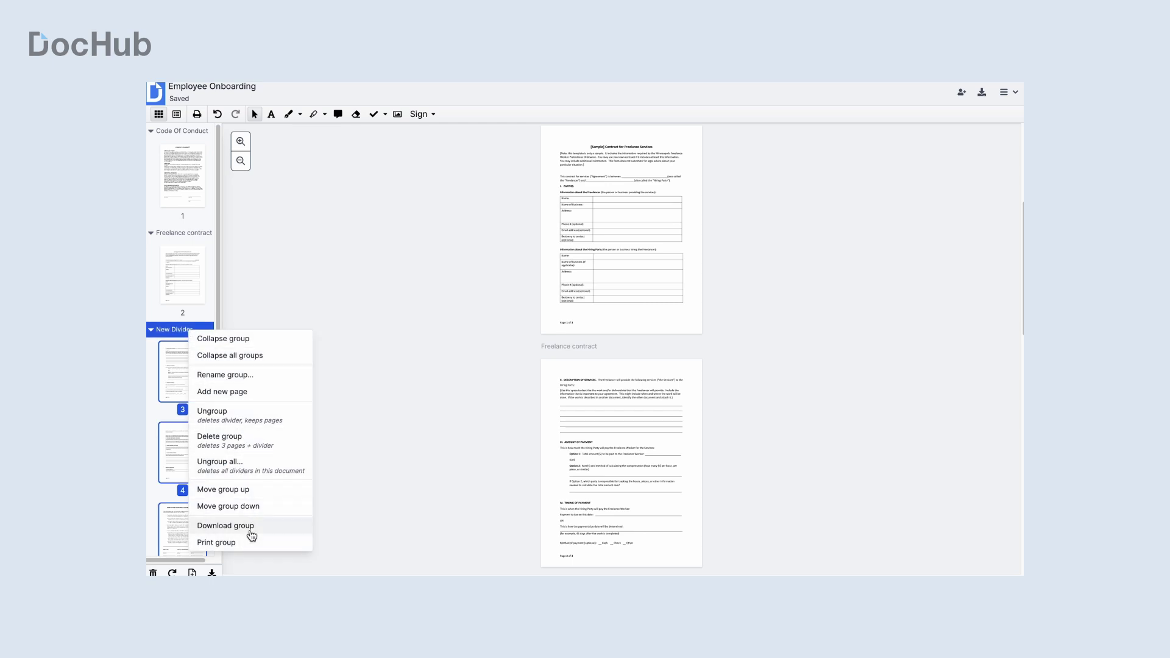
{"action": "left_click", "coordinate": [287, 489]}
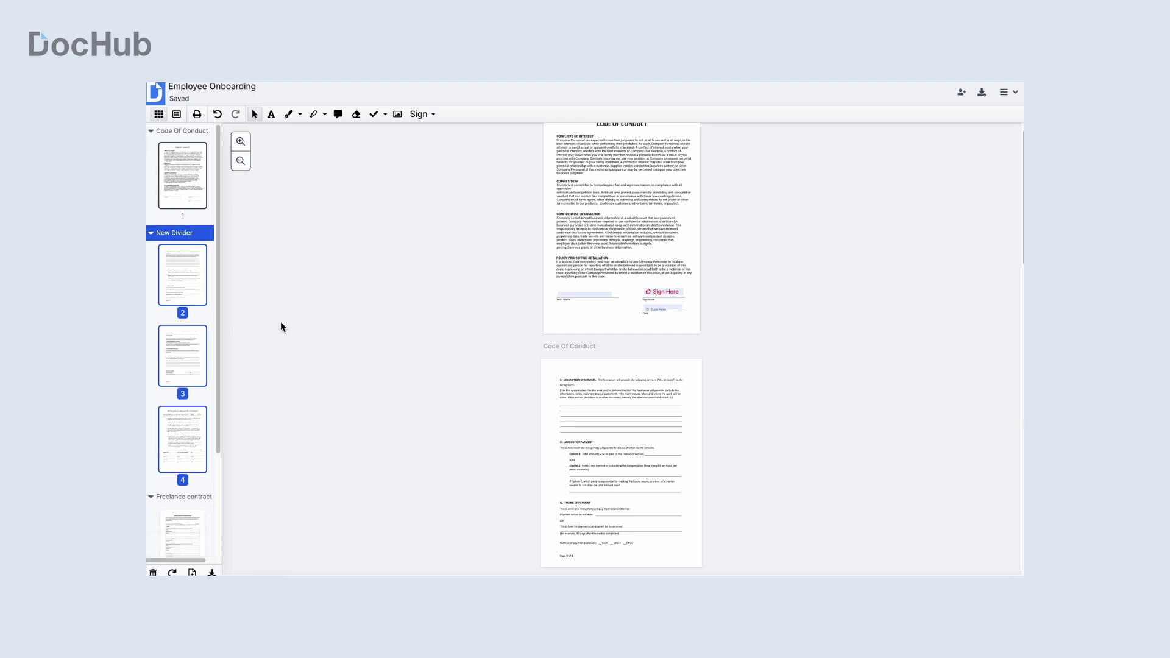
{"action": "right_click", "coordinate": [201, 223]}
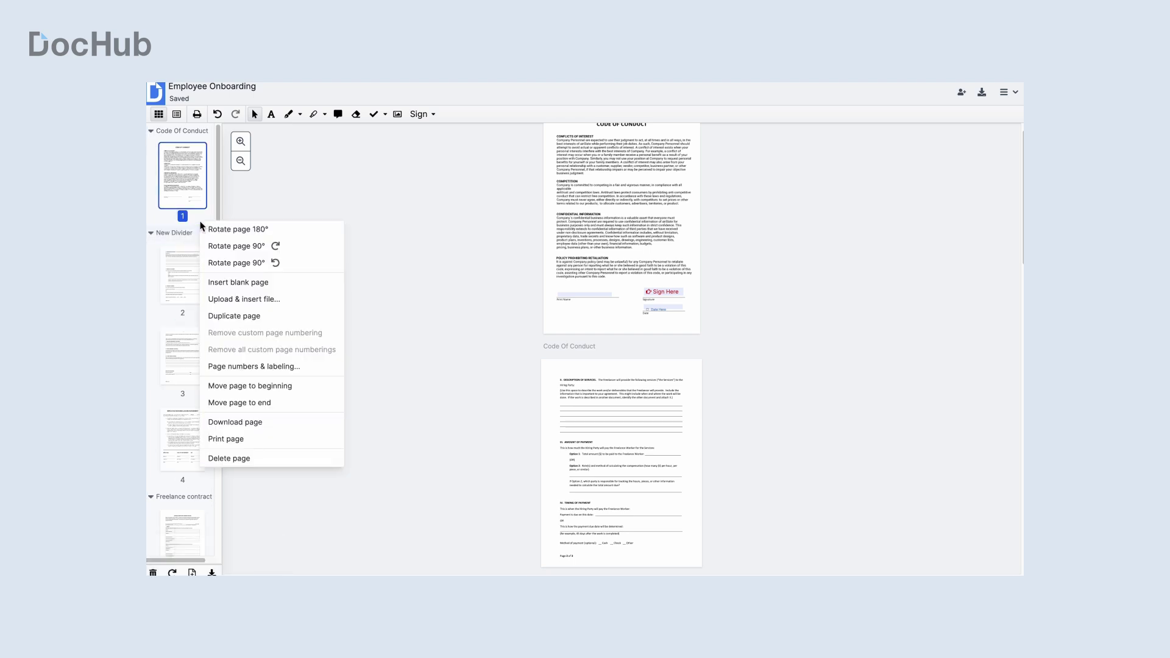
Step: Load Internal Agreement.pdf from the computer for insertion
{"action": "left_click", "coordinate": [229, 300]}
{"action": "left_click", "coordinate": [621, 298]}
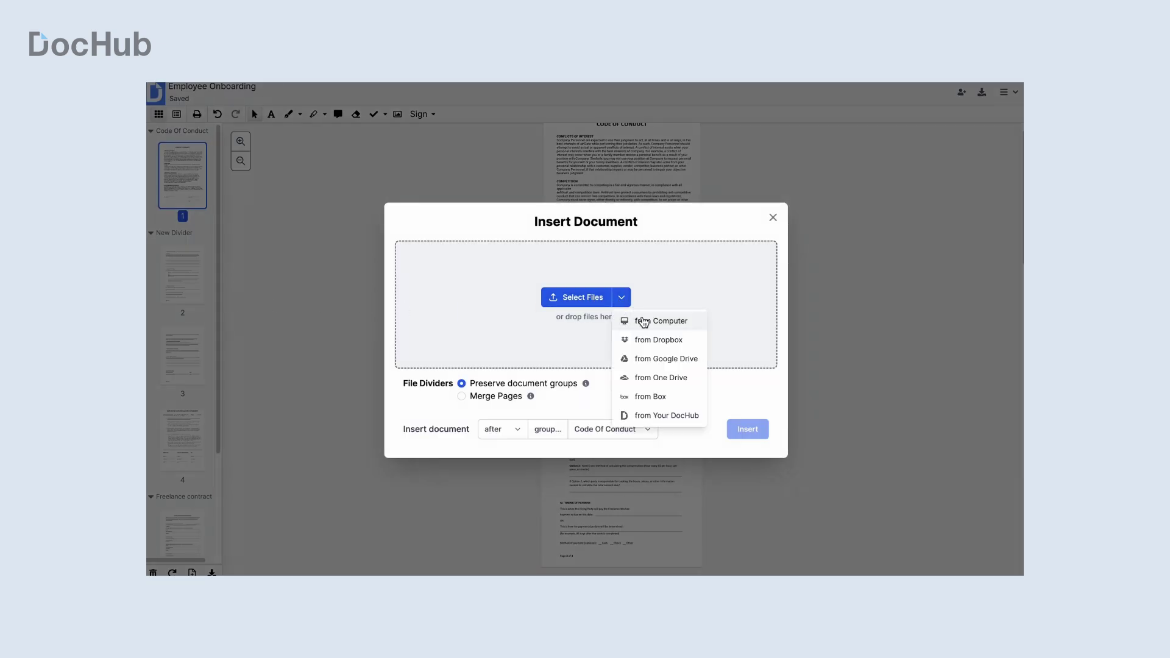
{"action": "left_click", "coordinate": [643, 320]}
{"action": "left_click", "coordinate": [766, 401]}
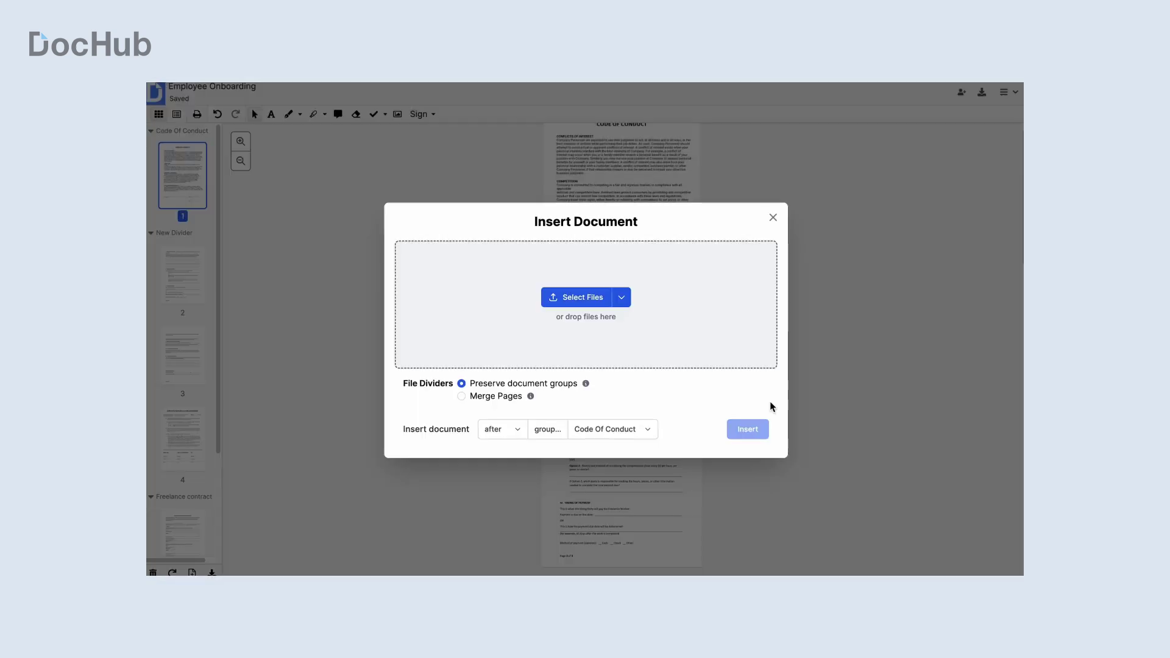
Step: Insert it as its own group placed before the New Divider group
{"action": "left_click", "coordinate": [523, 434]}
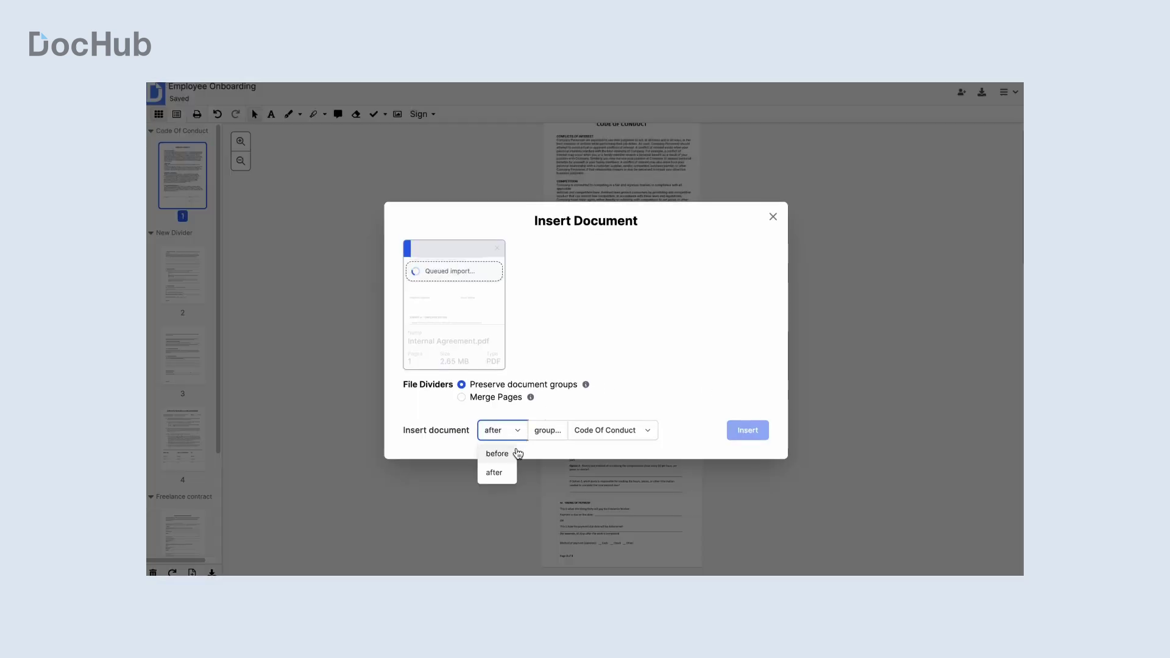
{"action": "left_click", "coordinate": [517, 452]}
{"action": "left_click", "coordinate": [595, 435]}
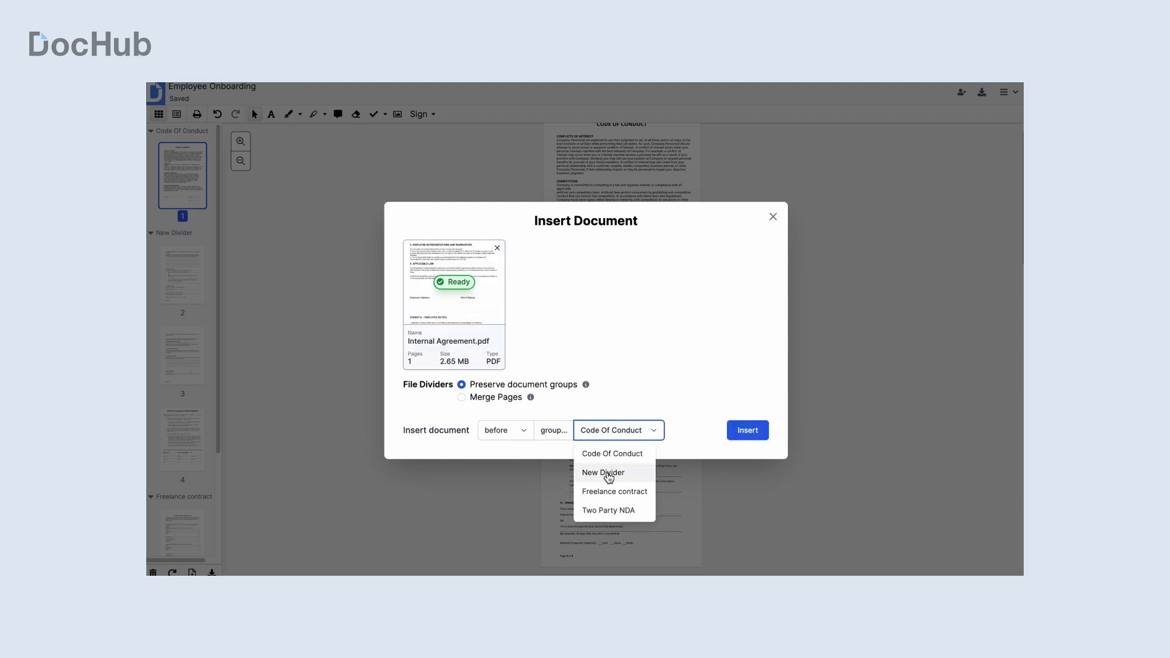
{"action": "left_click", "coordinate": [602, 471]}
{"action": "left_click", "coordinate": [751, 432]}
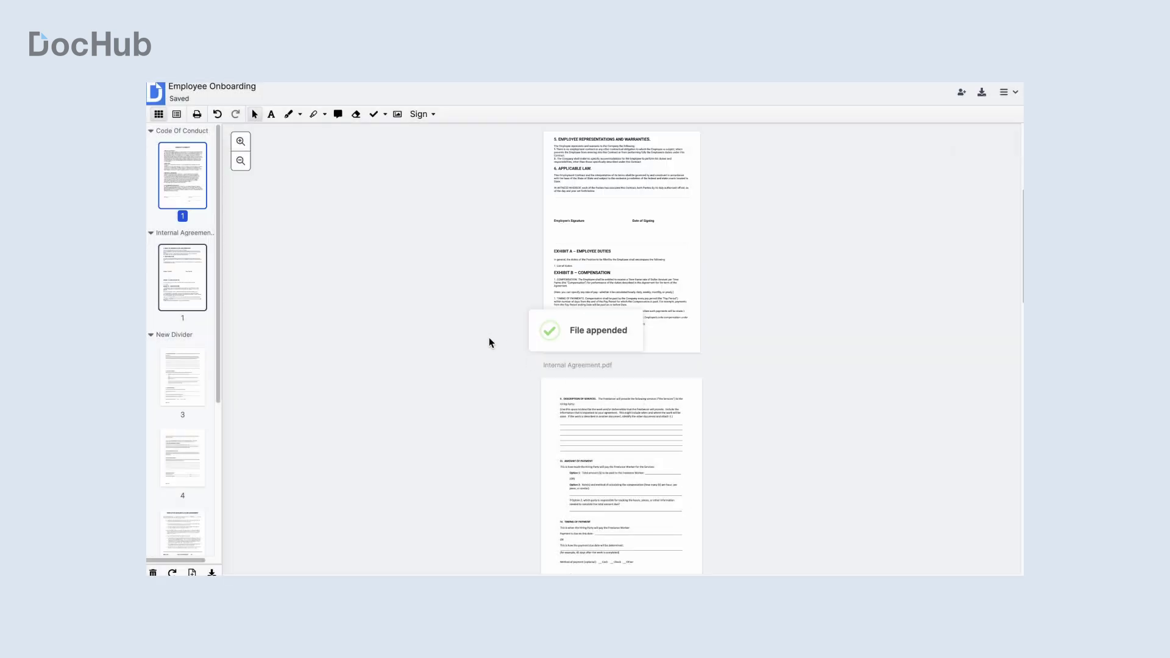
{"action": "scroll", "coordinate": [489, 342], "scroll_direction": "up", "scroll_amount": 3}
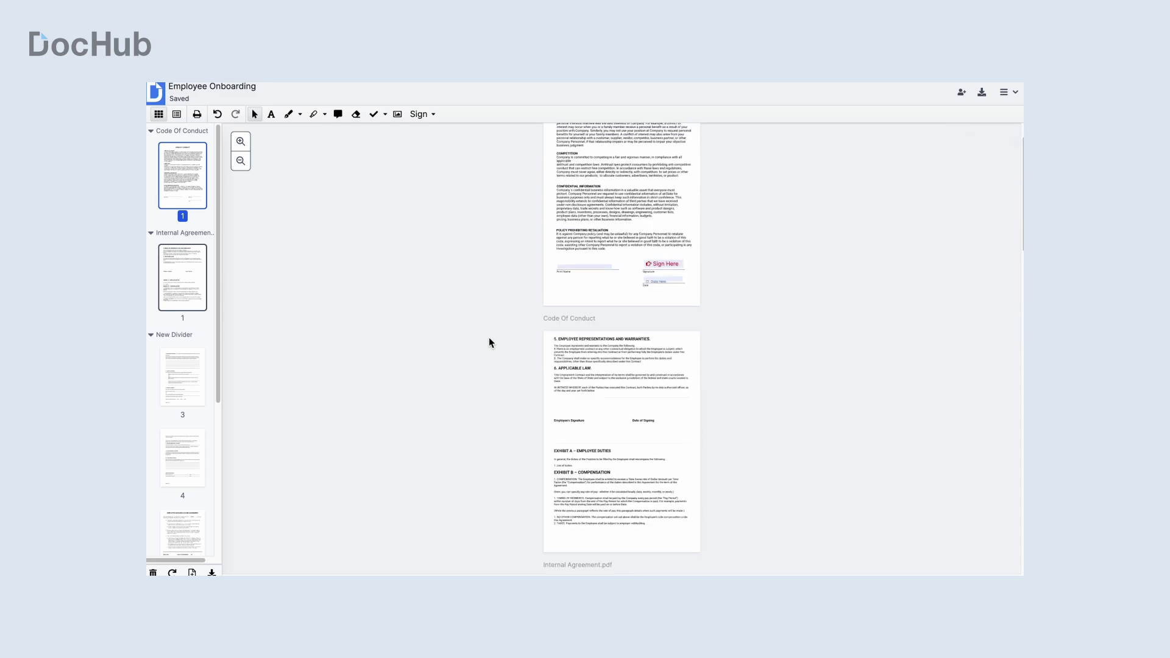
Step: Place a signature field at Employee's Signature and a date field at Date of Signing
{"action": "scroll", "coordinate": [489, 342], "scroll_direction": "up", "scroll_amount": 3}
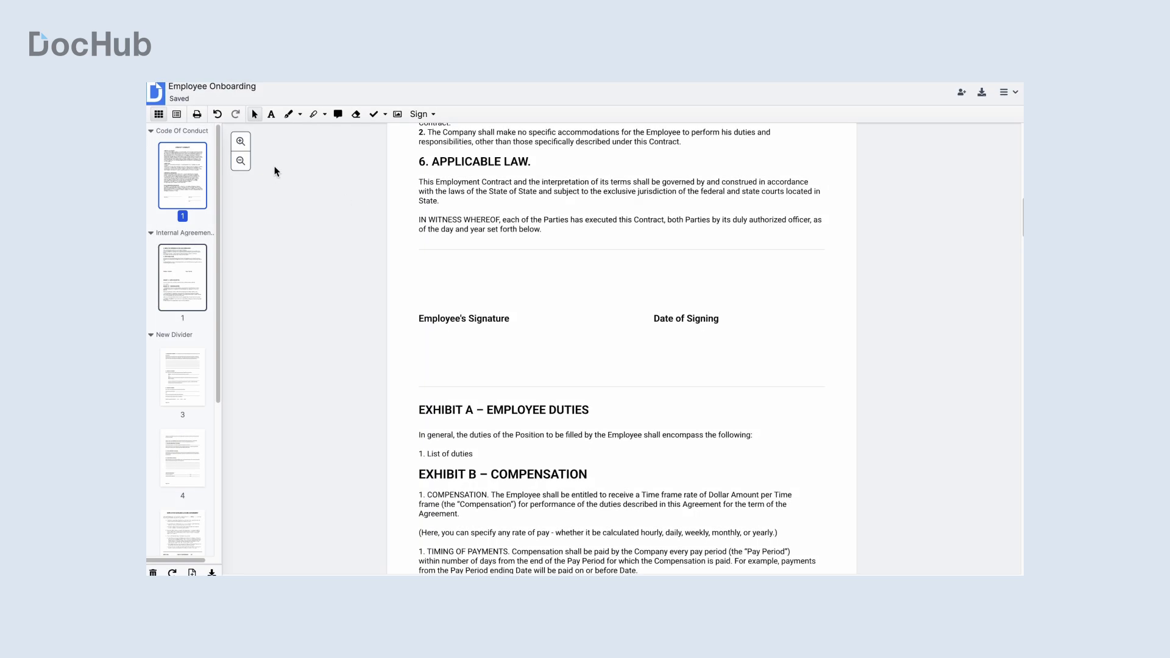
{"action": "left_click", "coordinate": [177, 115]}
{"action": "left_click", "coordinate": [161, 263]}
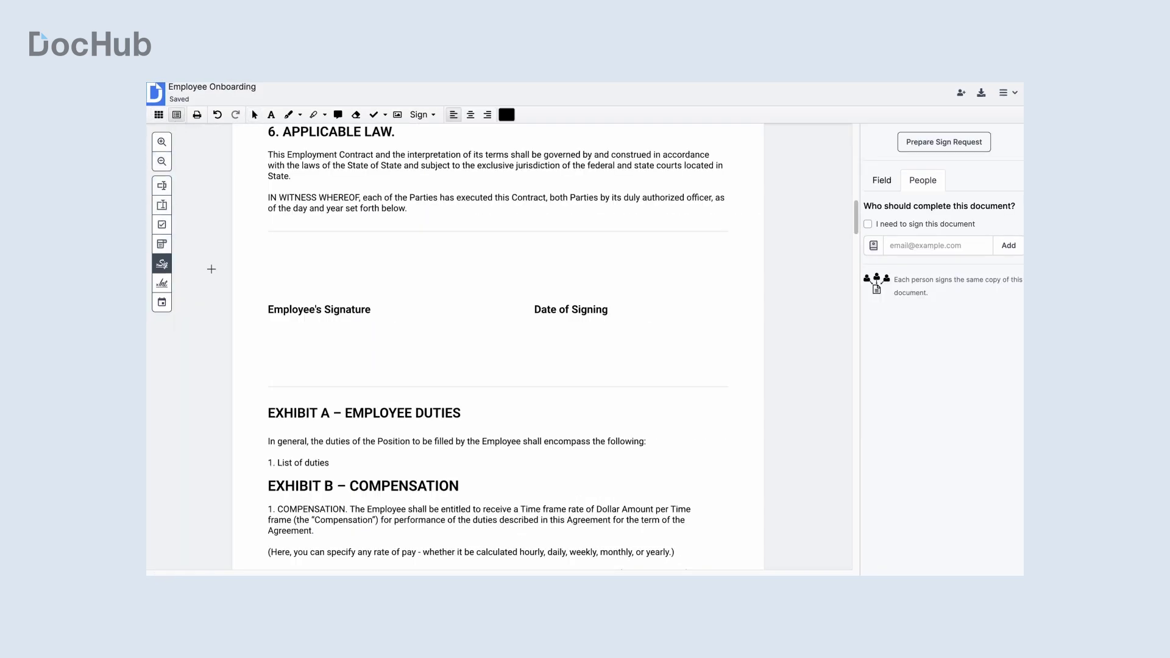
{"action": "left_click", "coordinate": [380, 320]}
{"action": "left_click", "coordinate": [162, 302]}
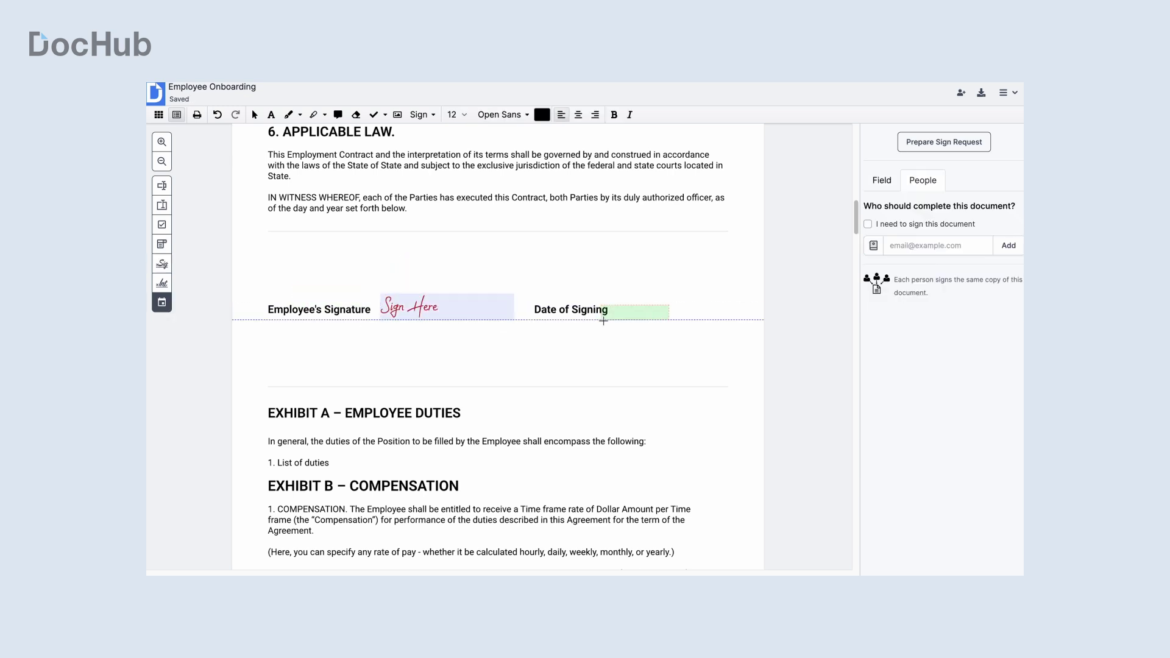
{"action": "left_click", "coordinate": [641, 316]}
Step: Assign both the signature and date fields to the first signer
{"action": "left_click", "coordinate": [457, 316]}
{"action": "left_click", "coordinate": [903, 287]}
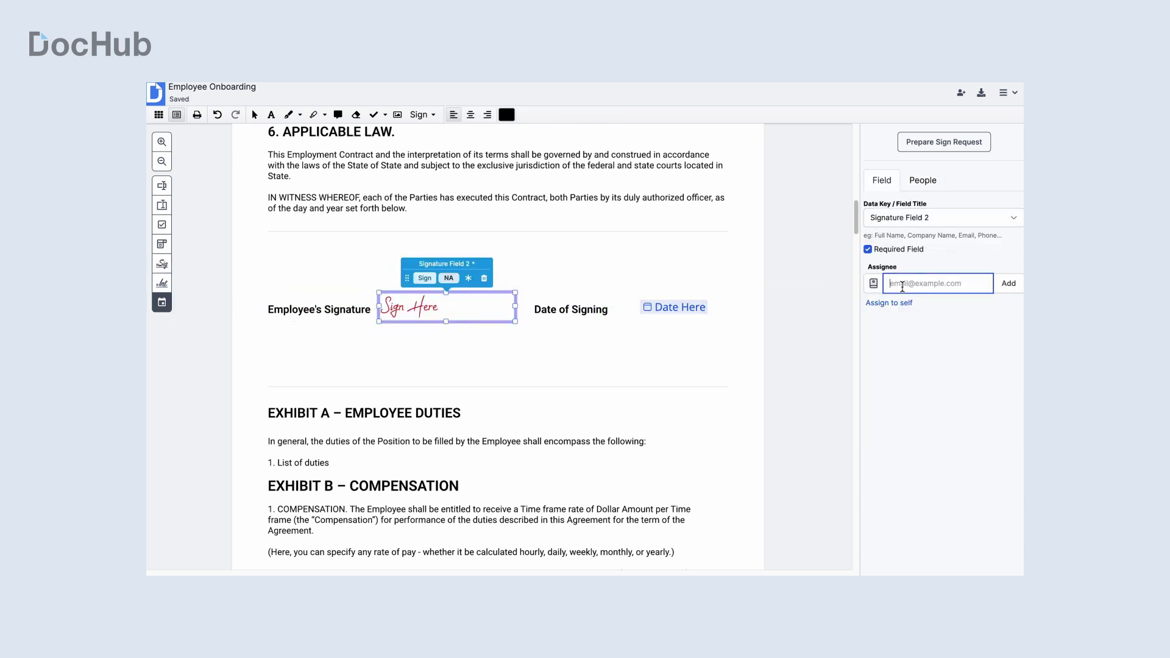
{"action": "left_click", "coordinate": [1009, 284]}
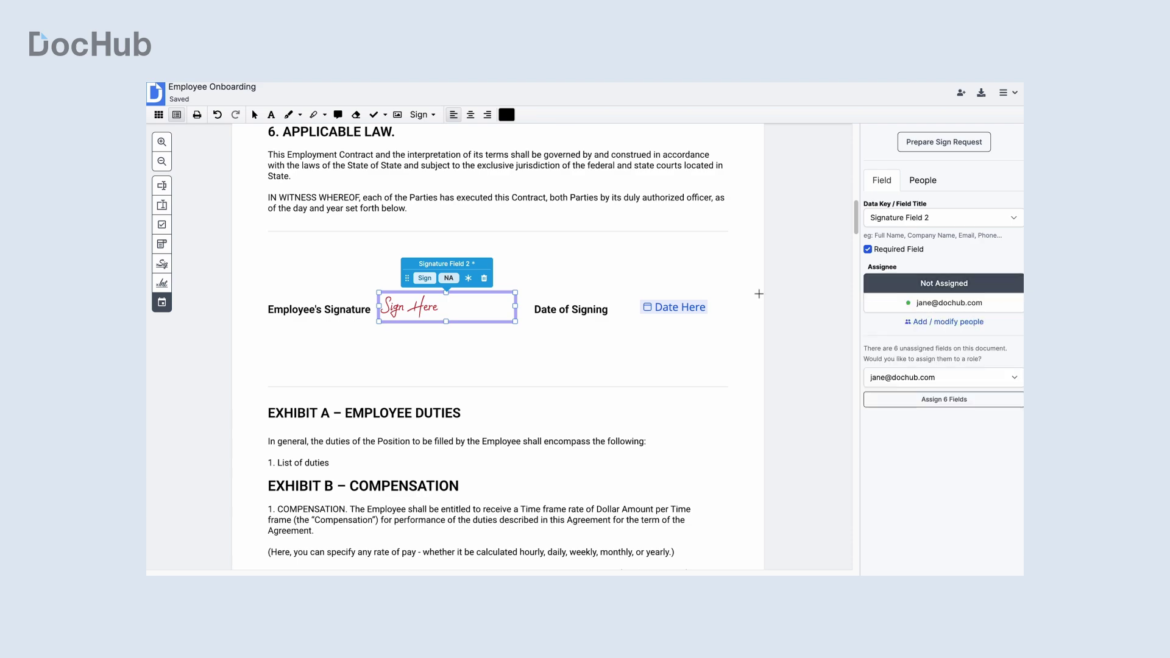
{"action": "left_click", "coordinate": [677, 308]}
{"action": "left_click", "coordinate": [905, 419]}
{"action": "left_click", "coordinate": [794, 331]}
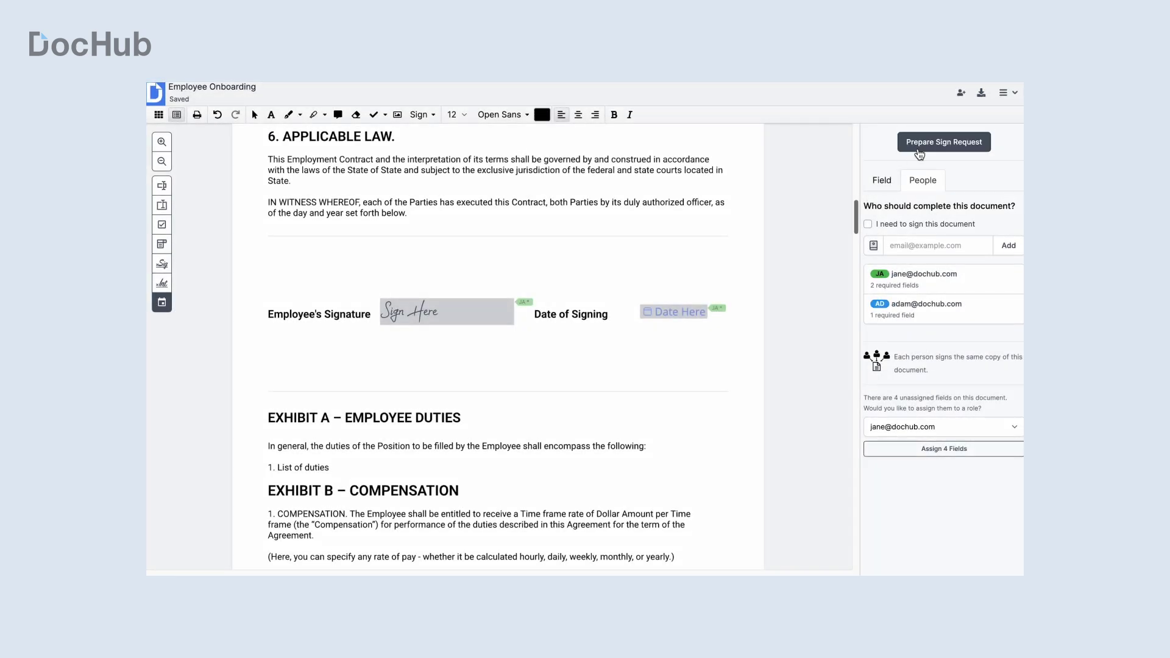
Step: Require signing in order and move the second signer to sign first
{"action": "left_click", "coordinate": [919, 147]}
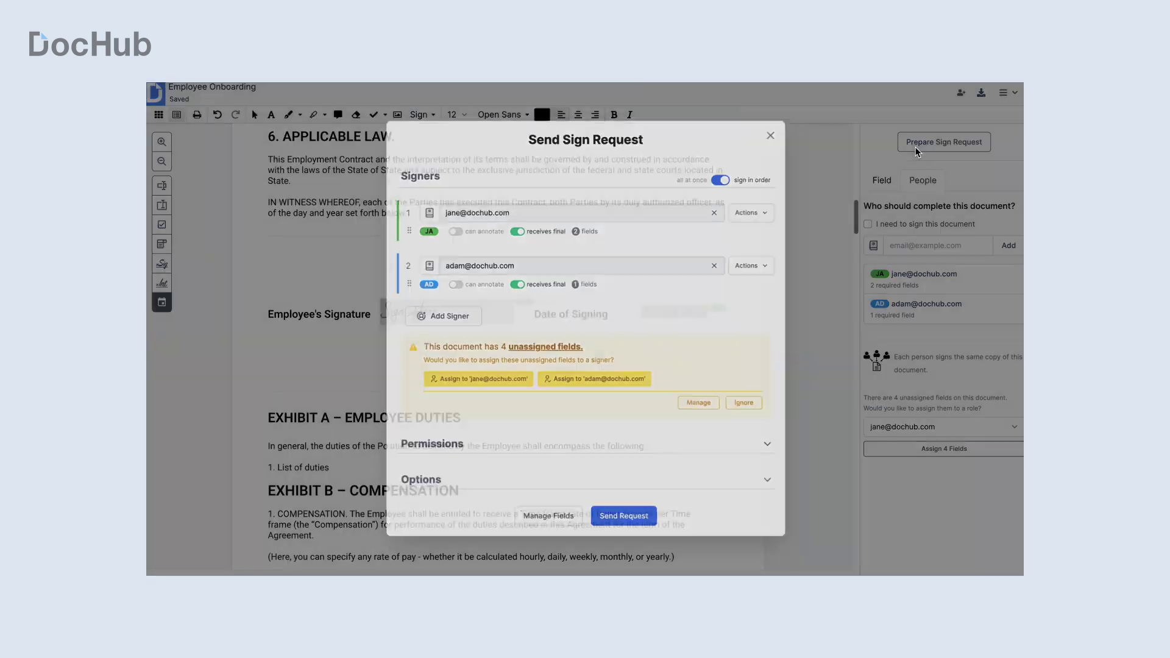
{"action": "left_click", "coordinate": [726, 181]}
{"action": "left_click", "coordinate": [729, 183]}
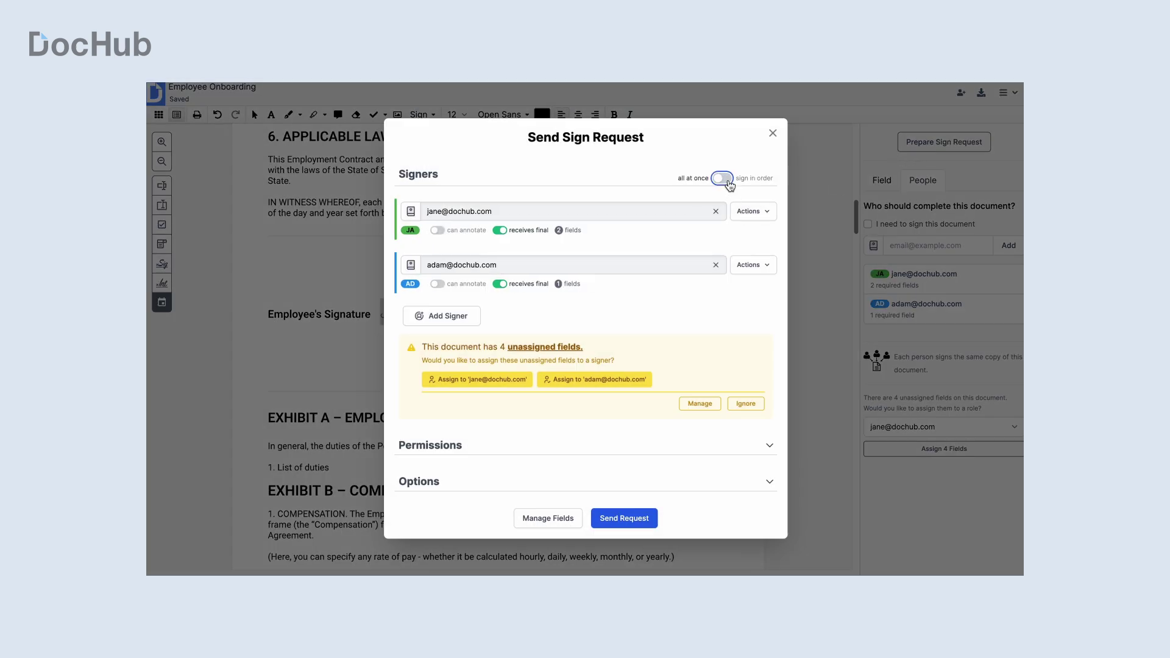
{"action": "left_click_drag", "start_coordinate": [407, 284], "coordinate": [407, 230]}
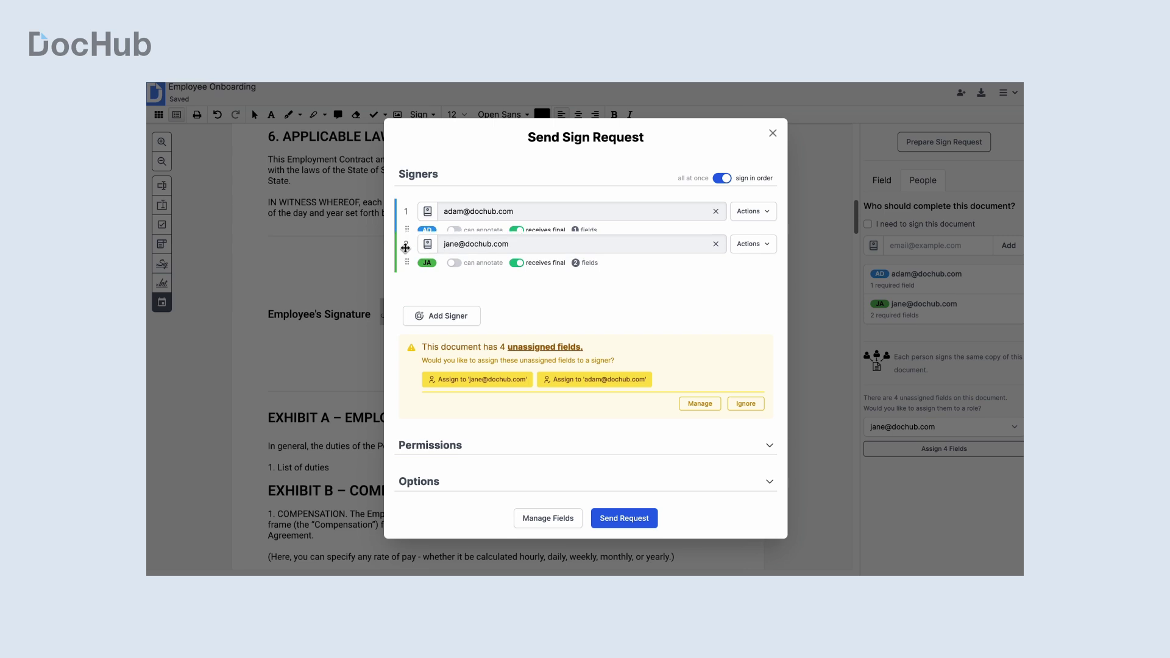
{"action": "left_click", "coordinate": [752, 211]}
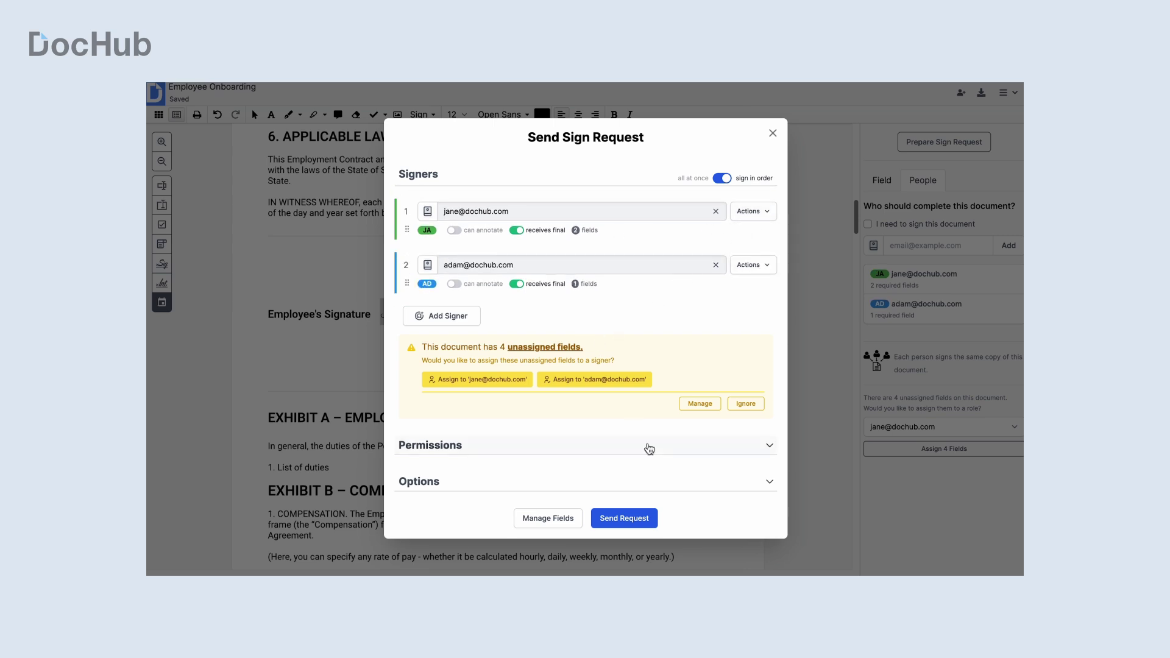
Step: Keep the Viewer role for collaborators in the permissions settings
{"action": "left_click", "coordinate": [648, 446]}
{"action": "scroll", "coordinate": [530, 399], "scroll_direction": "down", "scroll_amount": 3}
{"action": "left_click", "coordinate": [481, 343]}
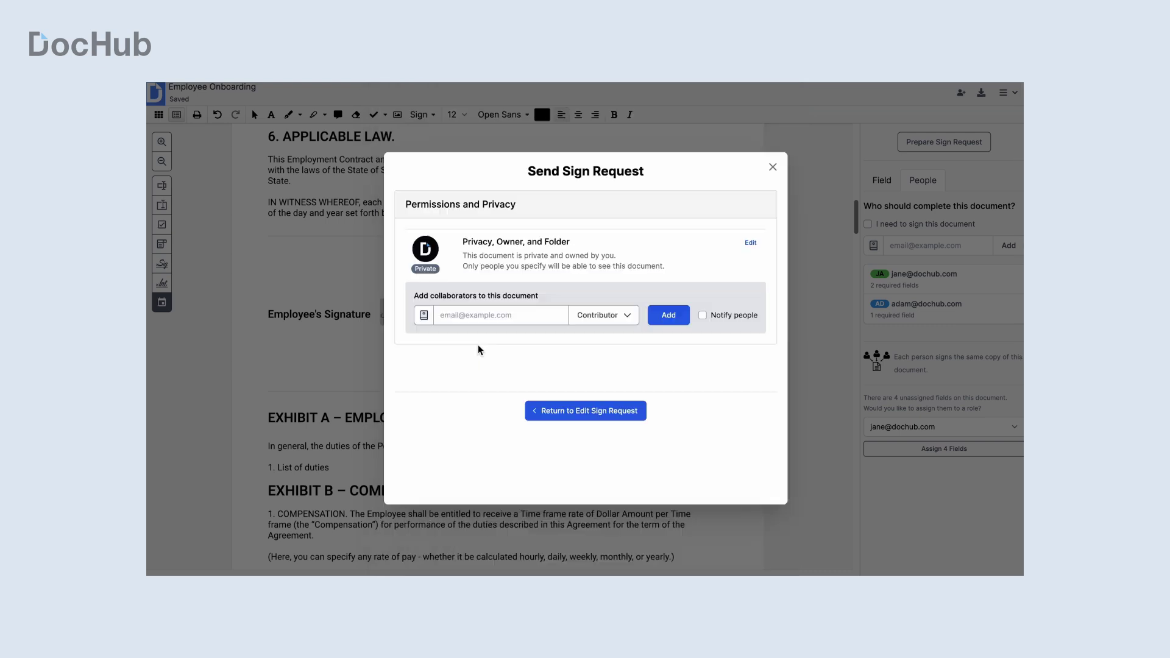
{"action": "left_click", "coordinate": [606, 348]}
{"action": "left_click", "coordinate": [606, 409]}
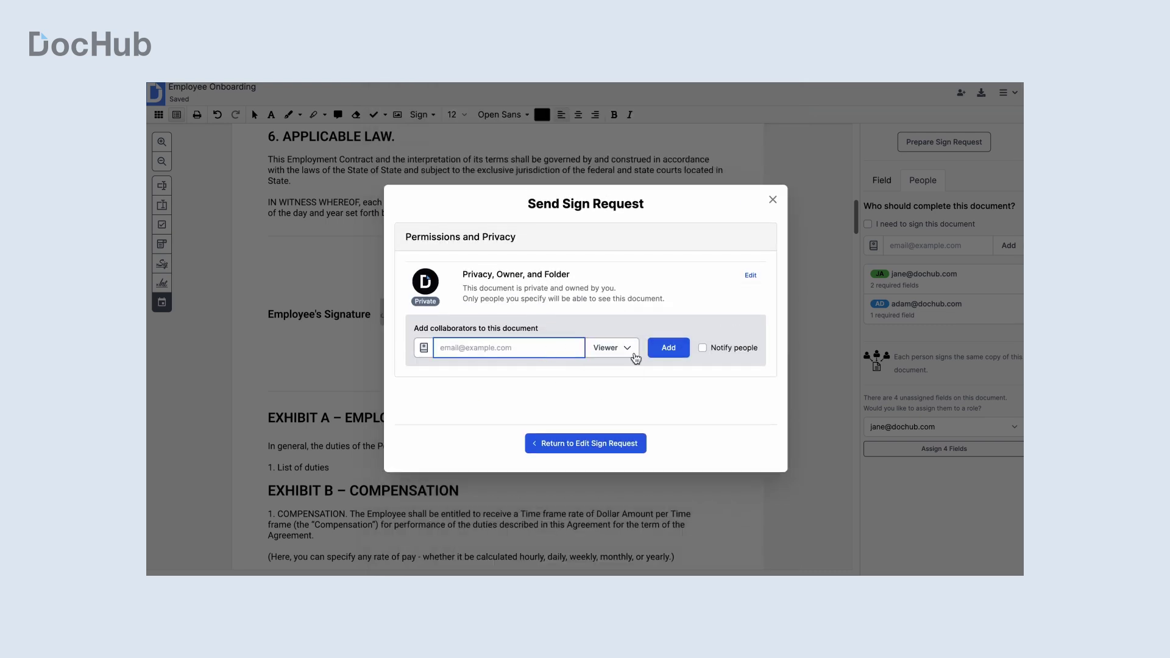
{"action": "left_click", "coordinate": [623, 443]}
{"action": "left_click", "coordinate": [586, 430]}
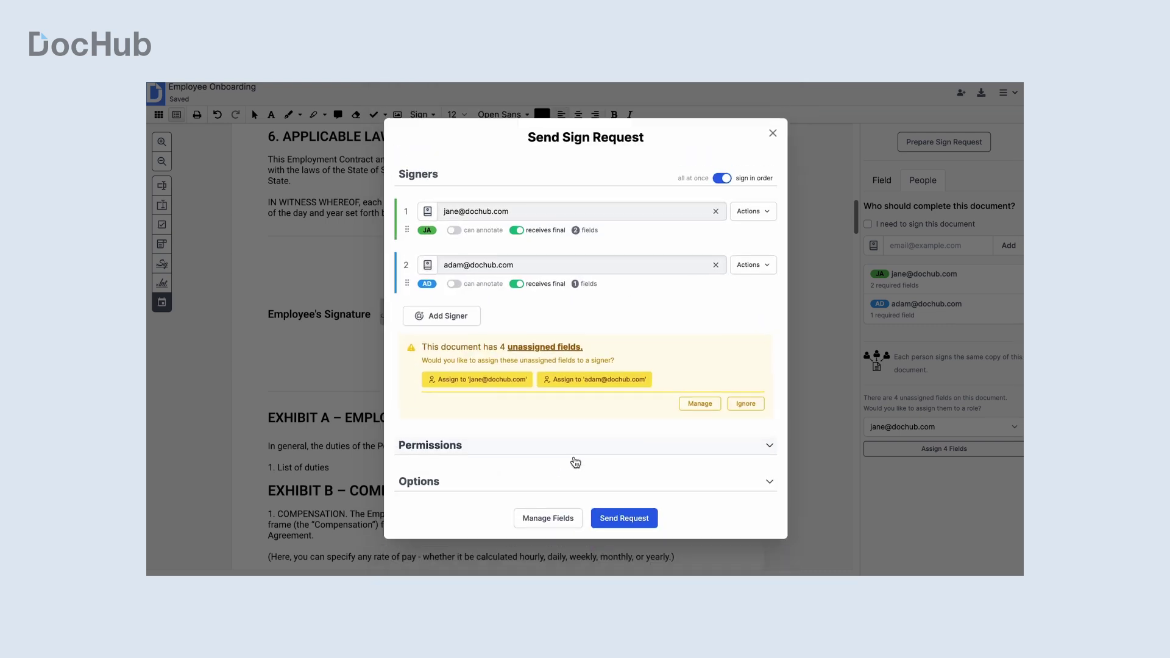
Step: Set 30-day inactivity expiry, require signer sign-in, and omit signer locations from the certified PDF
{"action": "left_click", "coordinate": [576, 479]}
{"action": "scroll", "coordinate": [576, 463], "scroll_direction": "down", "scroll_amount": 3}
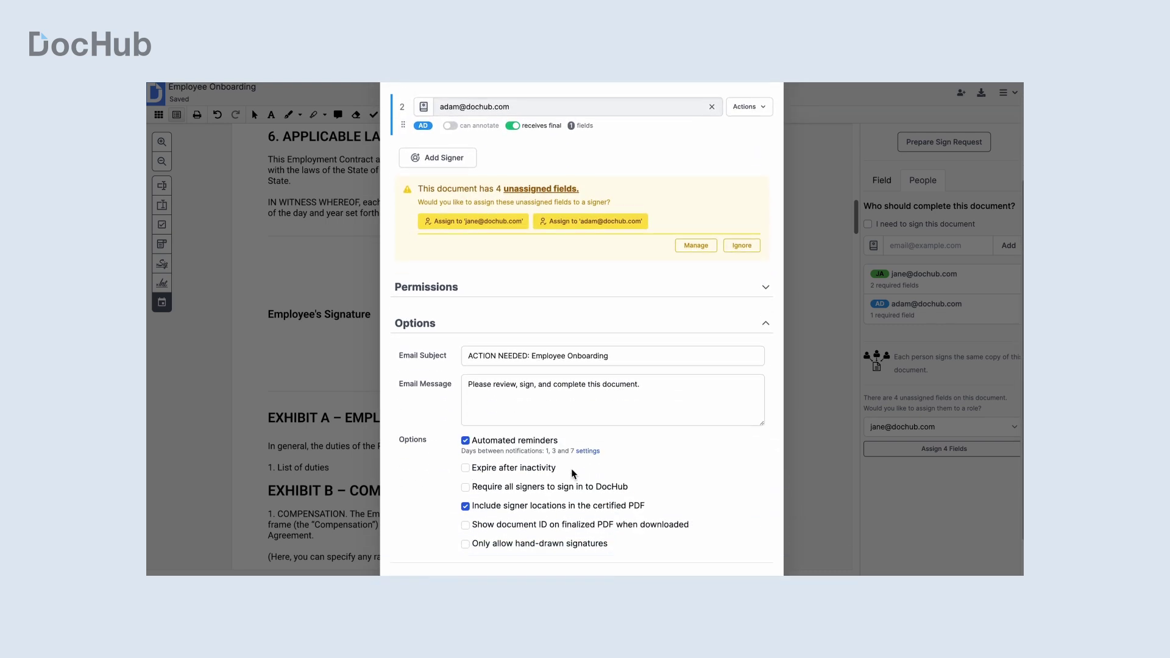
{"action": "left_click", "coordinate": [542, 465]}
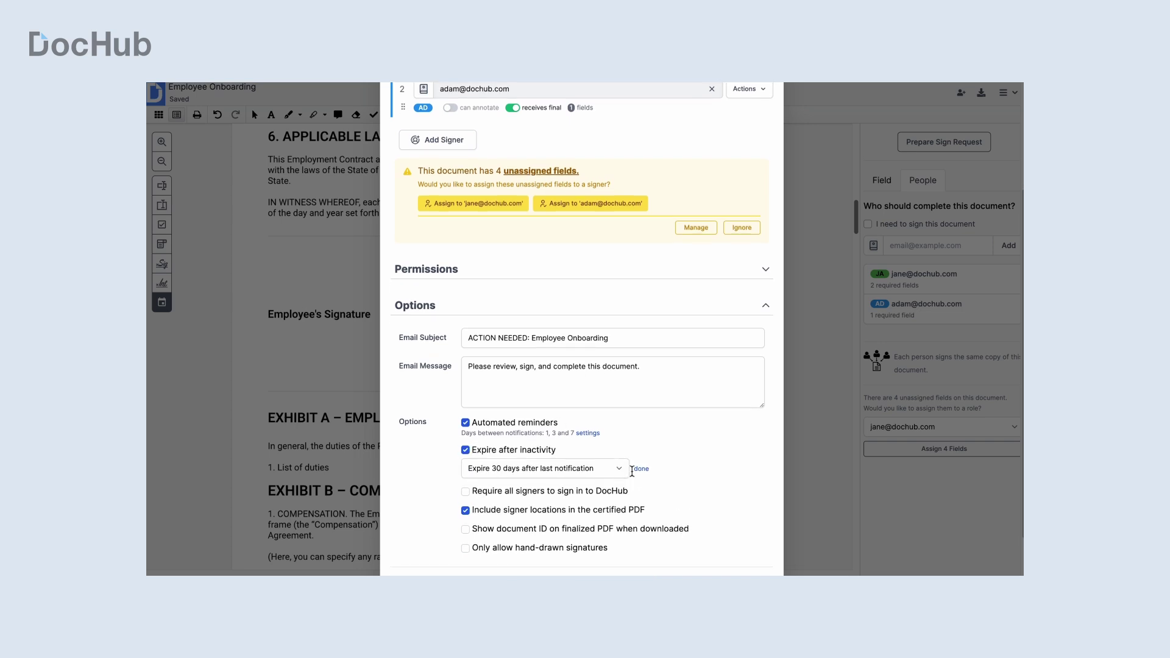
{"action": "left_click", "coordinate": [635, 469]}
{"action": "left_click", "coordinate": [589, 486]}
{"action": "left_click", "coordinate": [582, 502]}
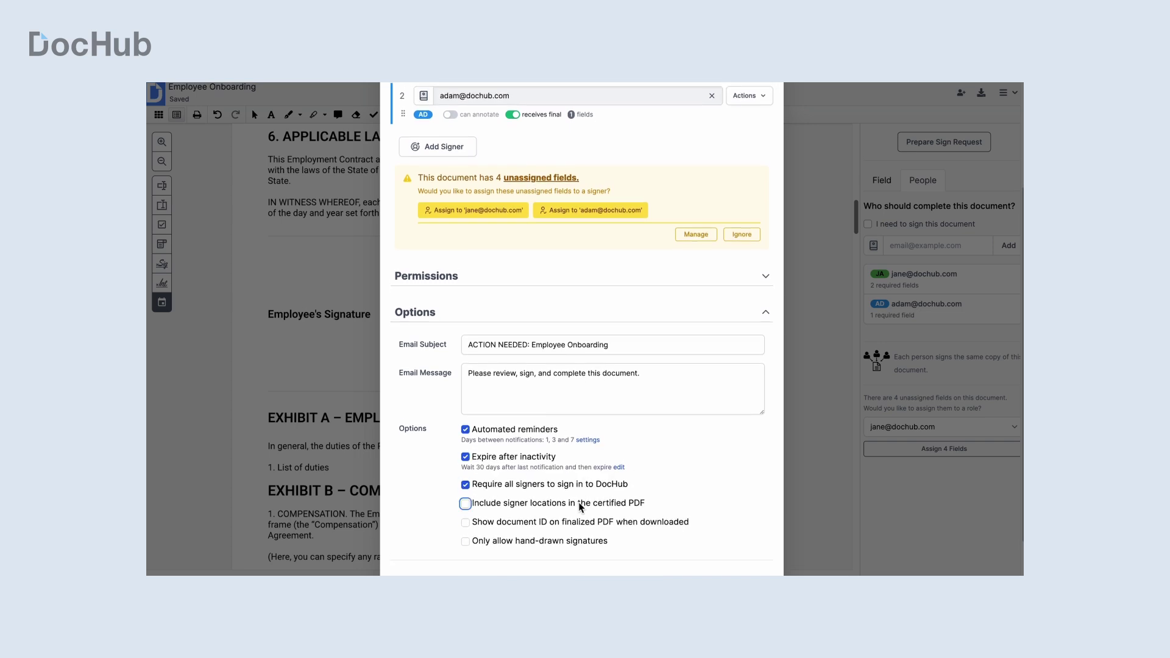
{"action": "scroll", "coordinate": [585, 506], "scroll_direction": "down", "scroll_amount": 1}
Step: Send the sign request and open the document for signing from the email
{"action": "left_click", "coordinate": [615, 543]}
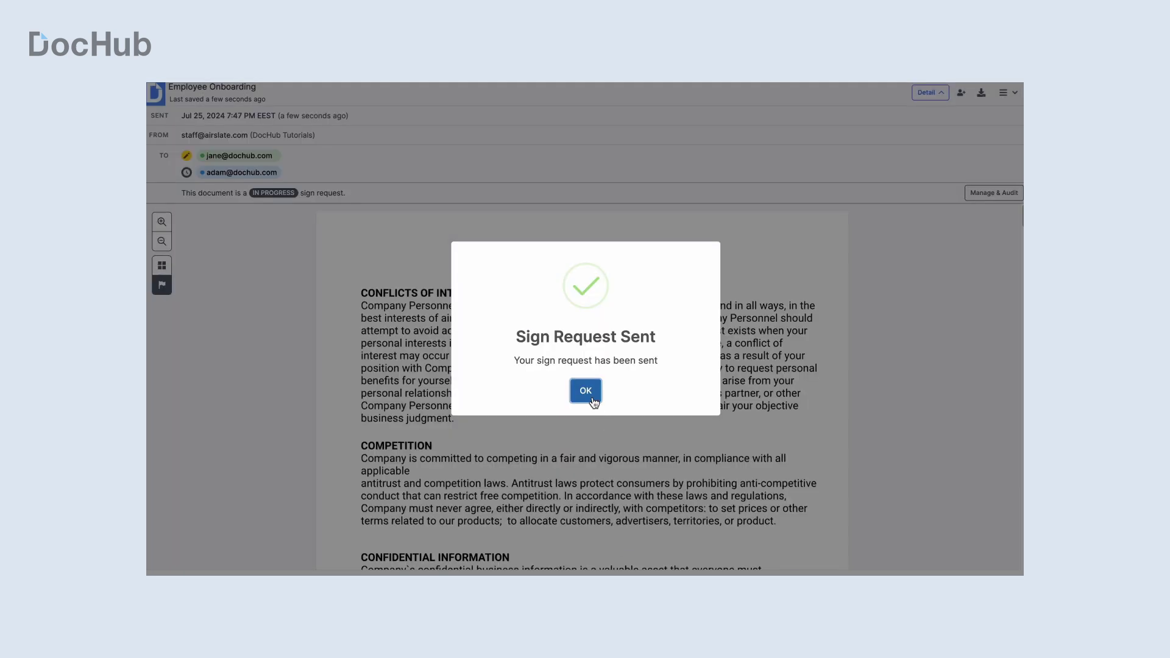
{"action": "left_click", "coordinate": [585, 391]}
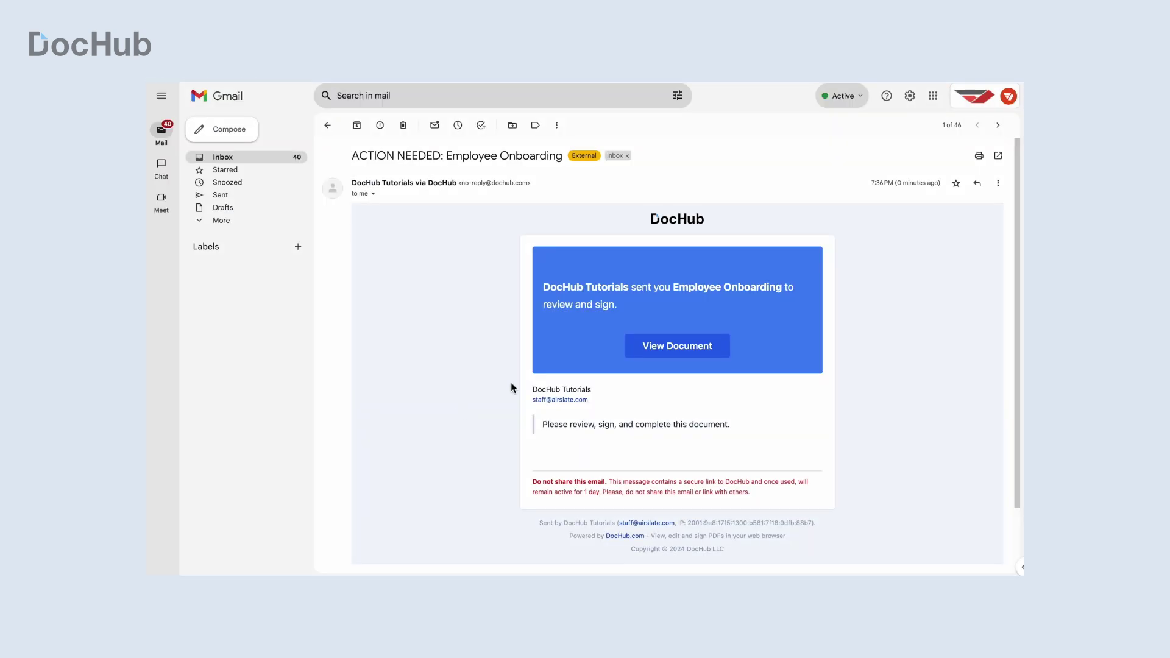
{"action": "left_click", "coordinate": [676, 355]}
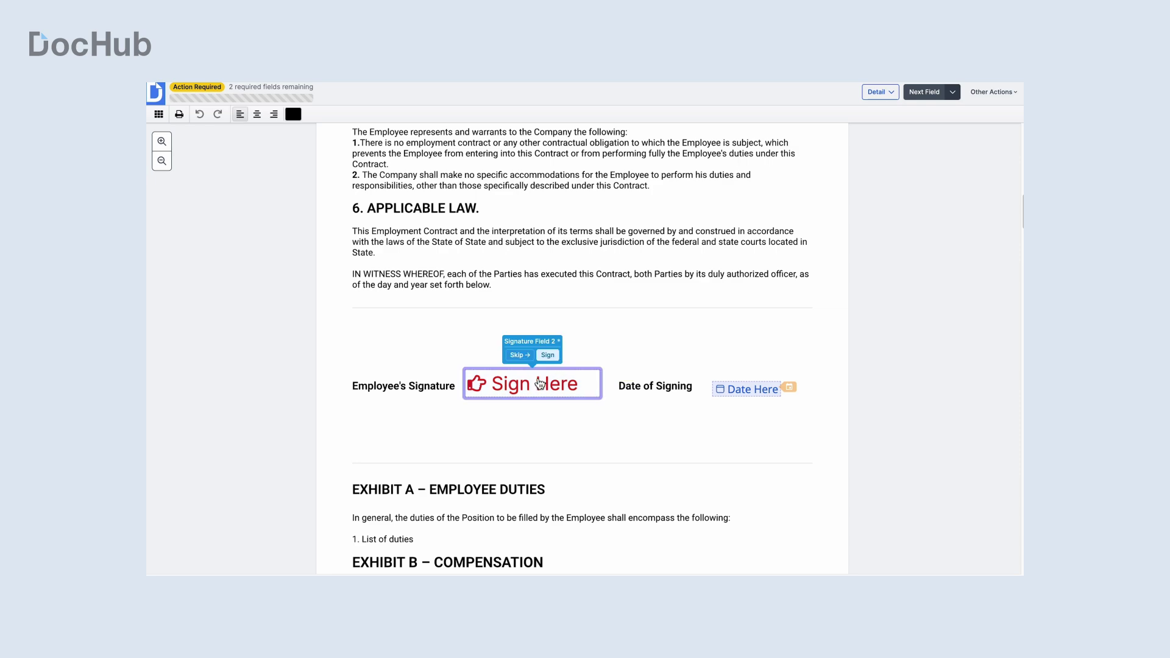
Step: Sign the Employee's Signature field with the signer's name in a typed handwriting style, then finalize
{"action": "left_click", "coordinate": [547, 354]}
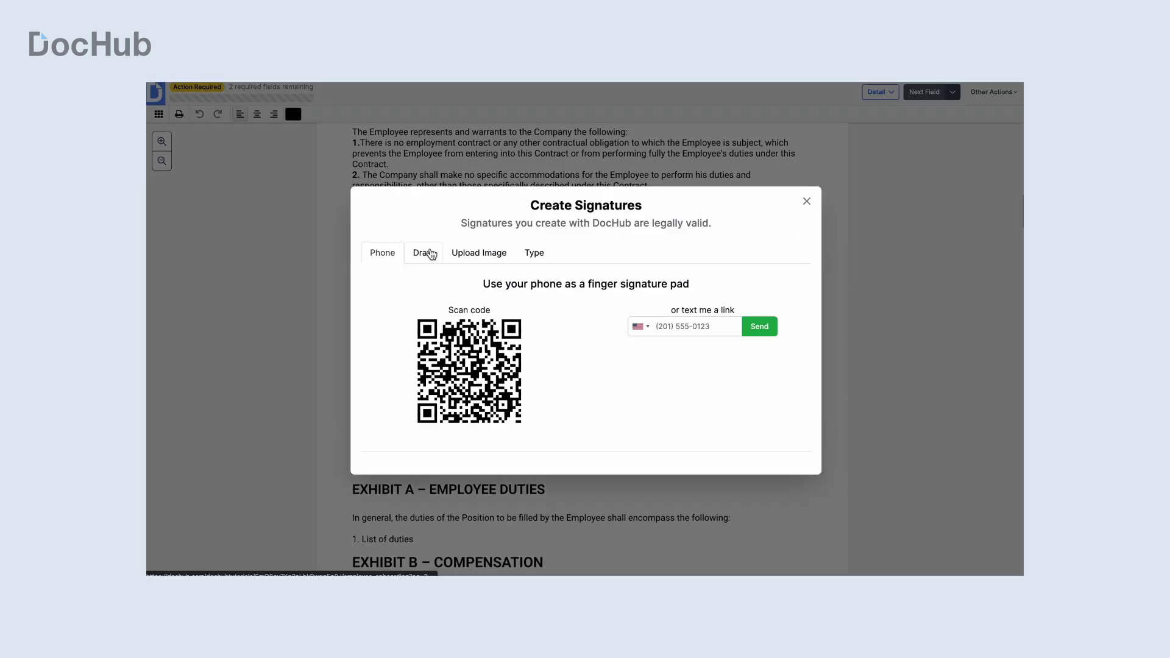
{"action": "left_click", "coordinate": [431, 253]}
{"action": "left_click", "coordinate": [529, 178]}
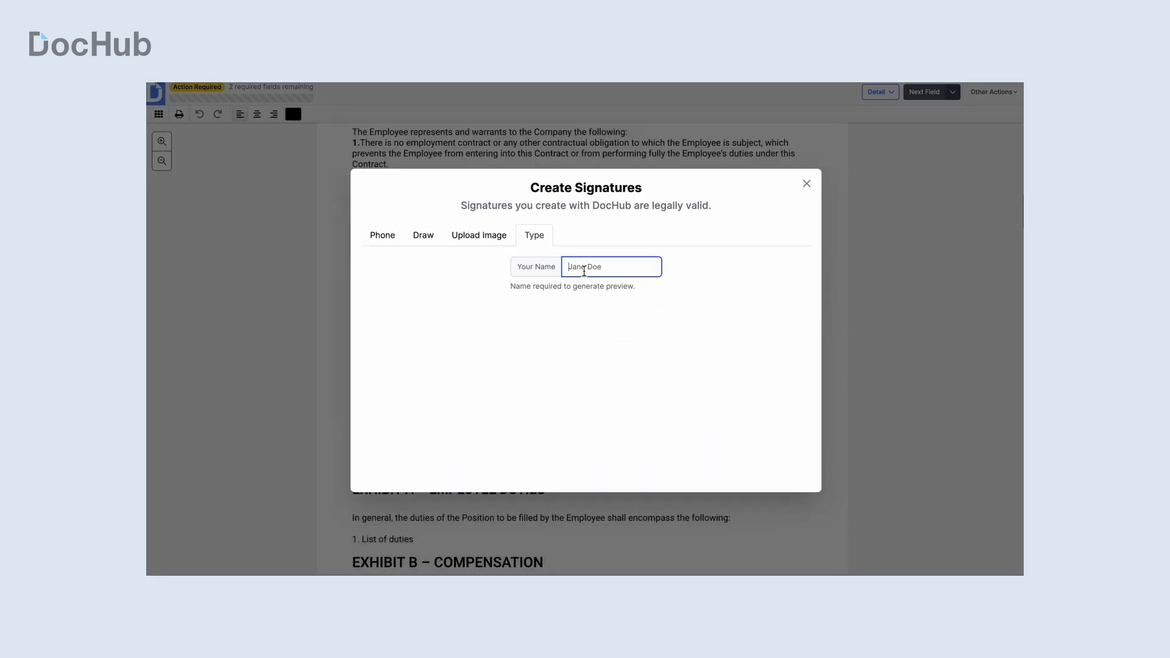
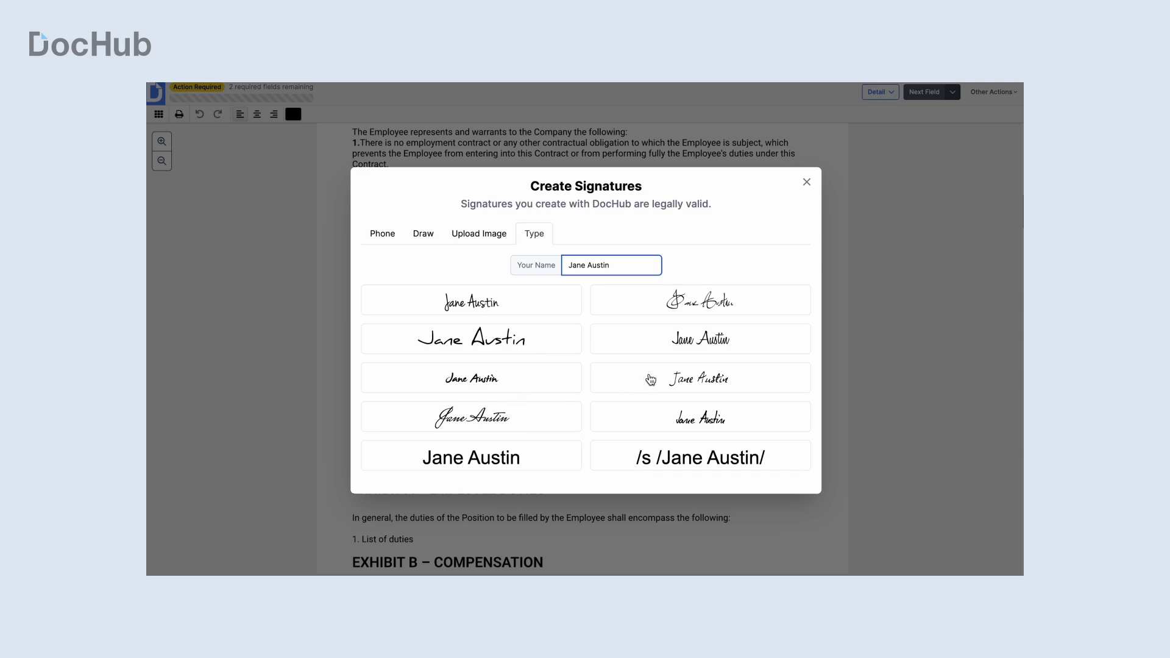
{"action": "left_click", "coordinate": [664, 313]}
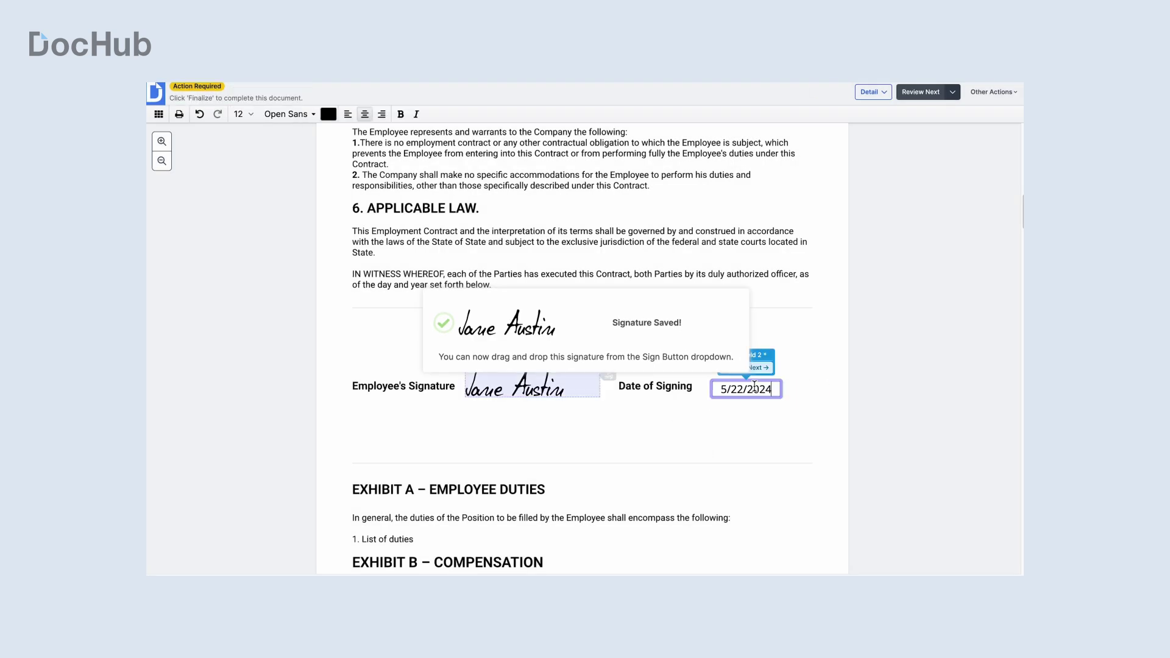
{"action": "left_click", "coordinate": [833, 92]}
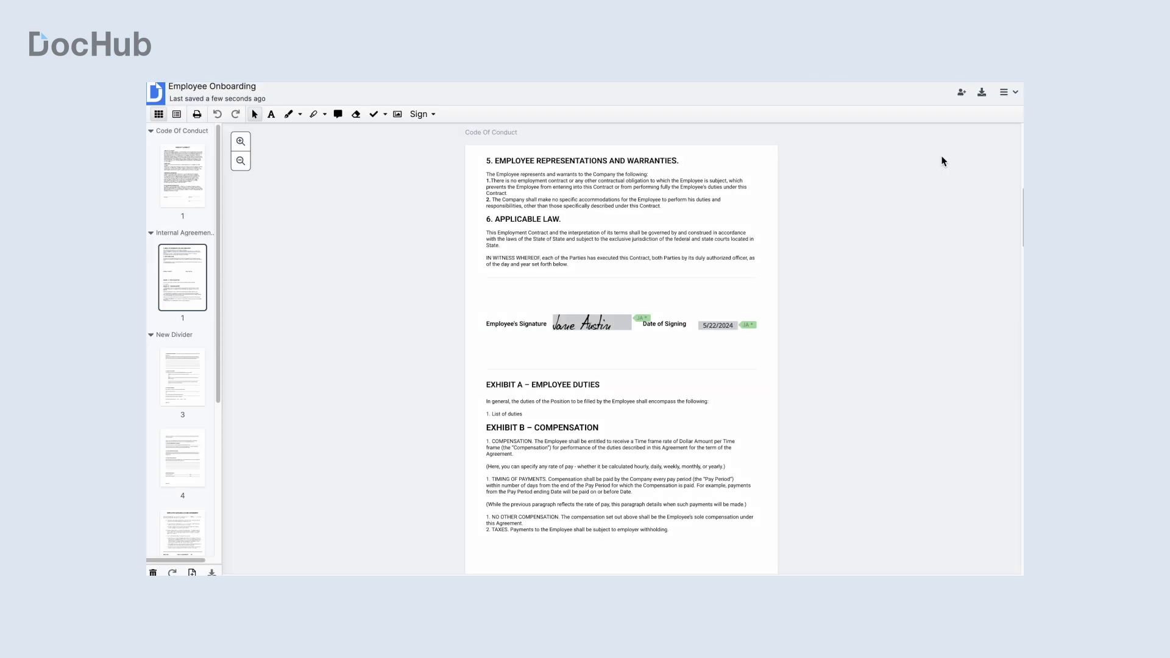
Step: Set the download to the current version, all pages, saved as multiple files
{"action": "left_click", "coordinate": [983, 96]}
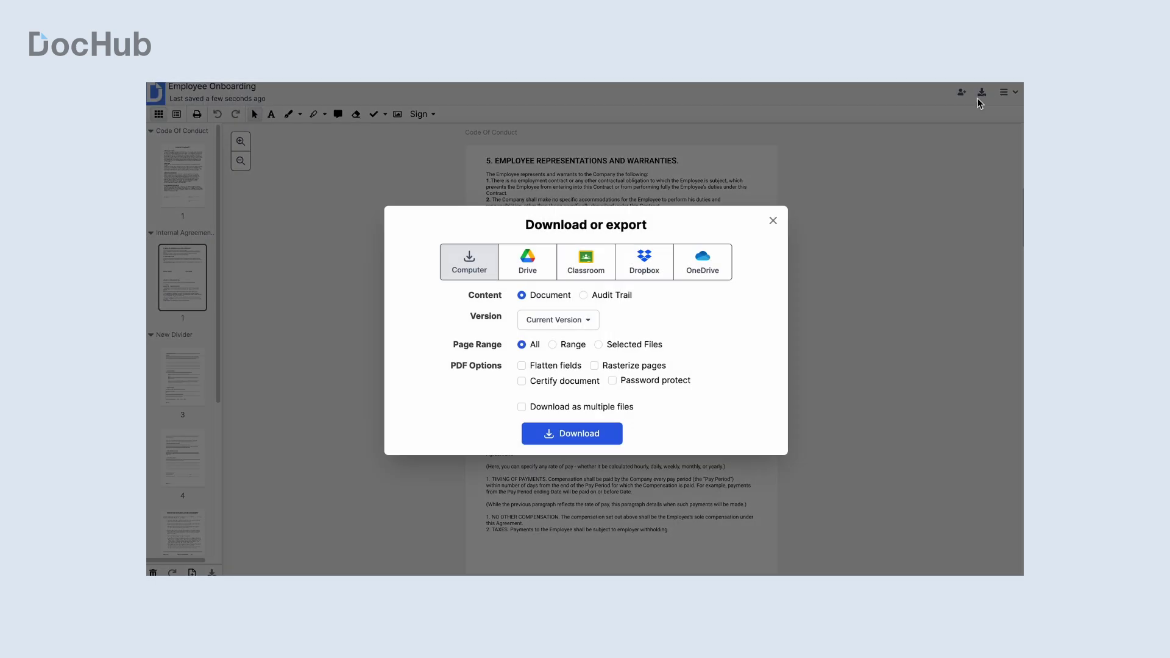
{"action": "left_click", "coordinate": [576, 320]}
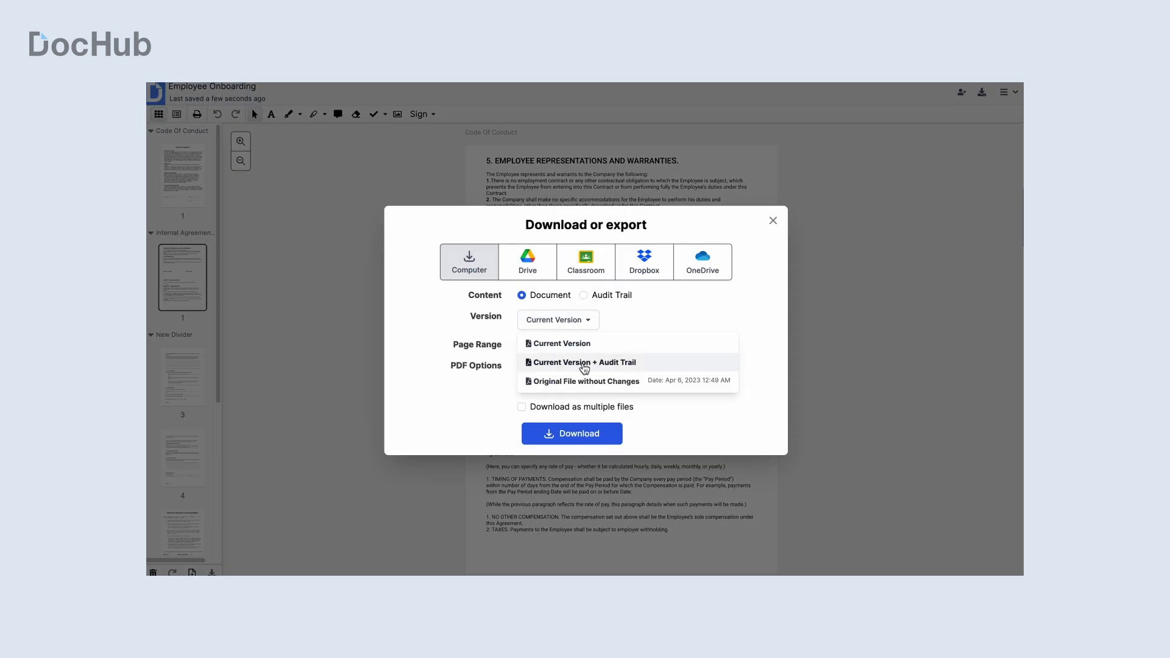
{"action": "left_click", "coordinate": [582, 324]}
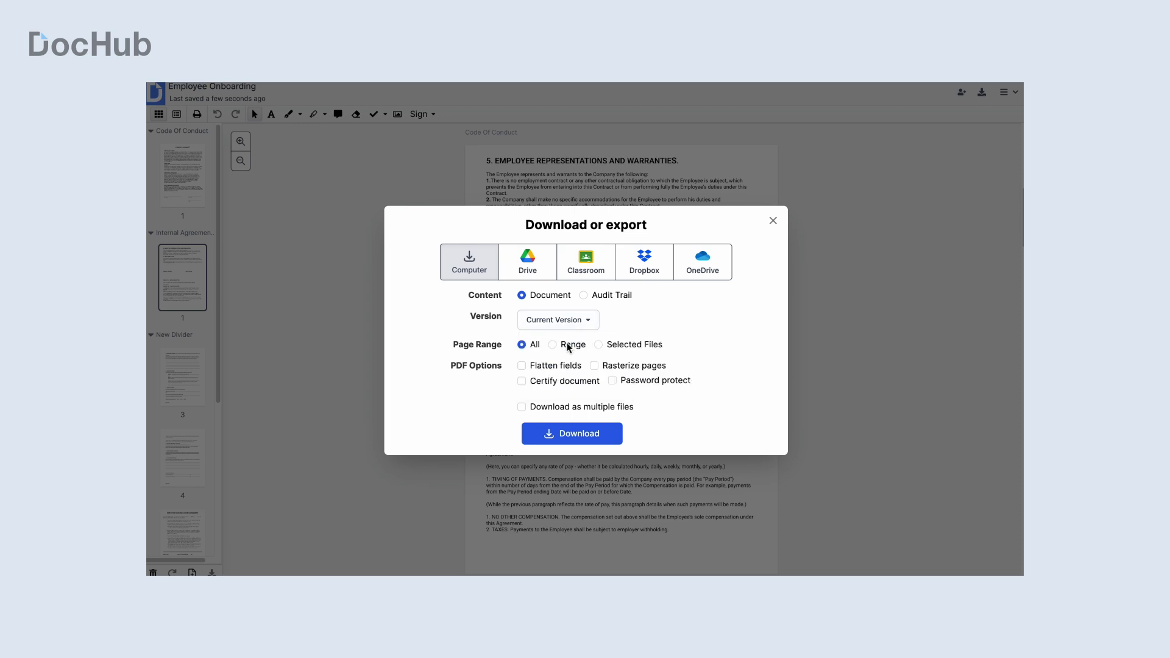
{"action": "left_click", "coordinate": [601, 346]}
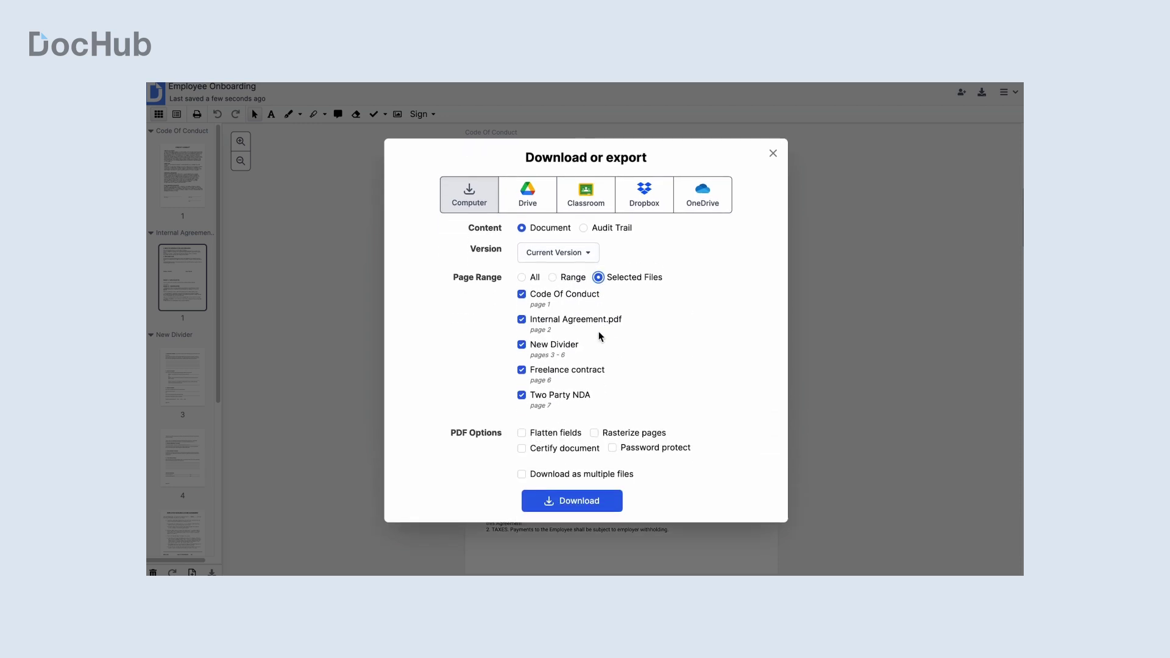
{"action": "left_click", "coordinate": [523, 278]}
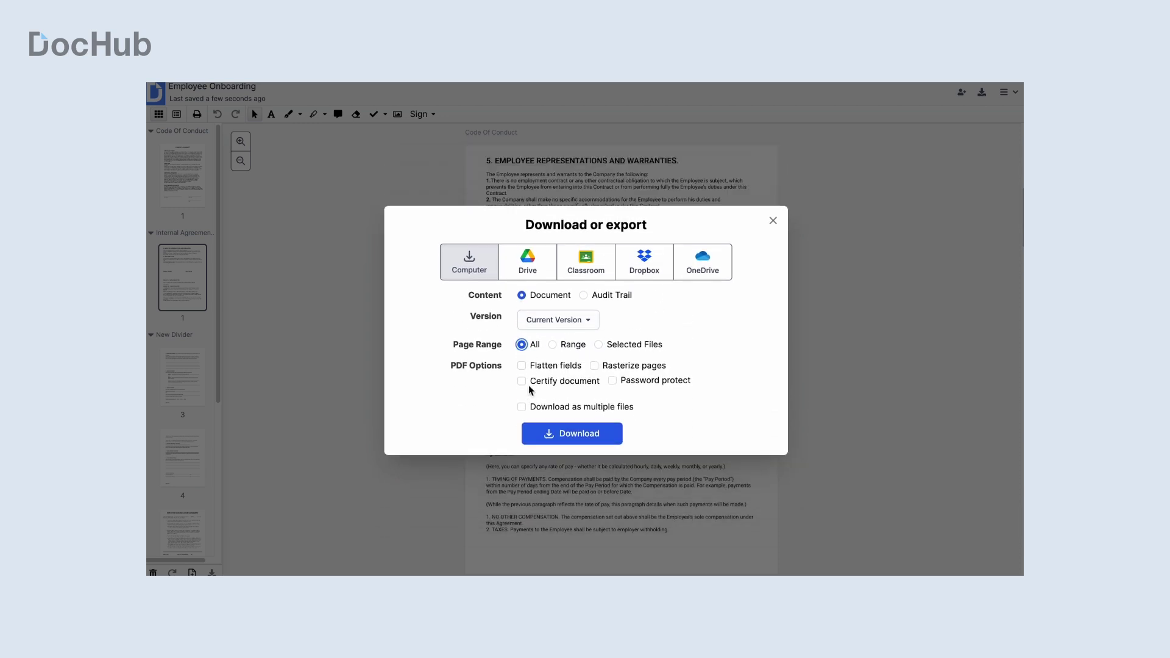
{"action": "left_click", "coordinate": [548, 407]}
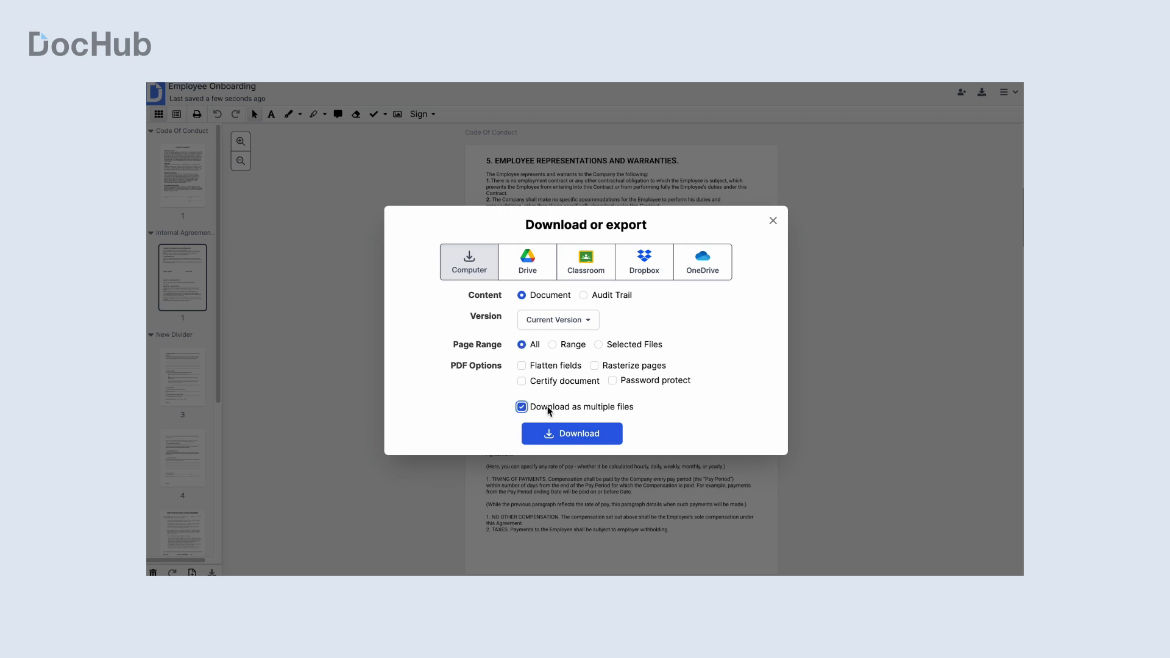